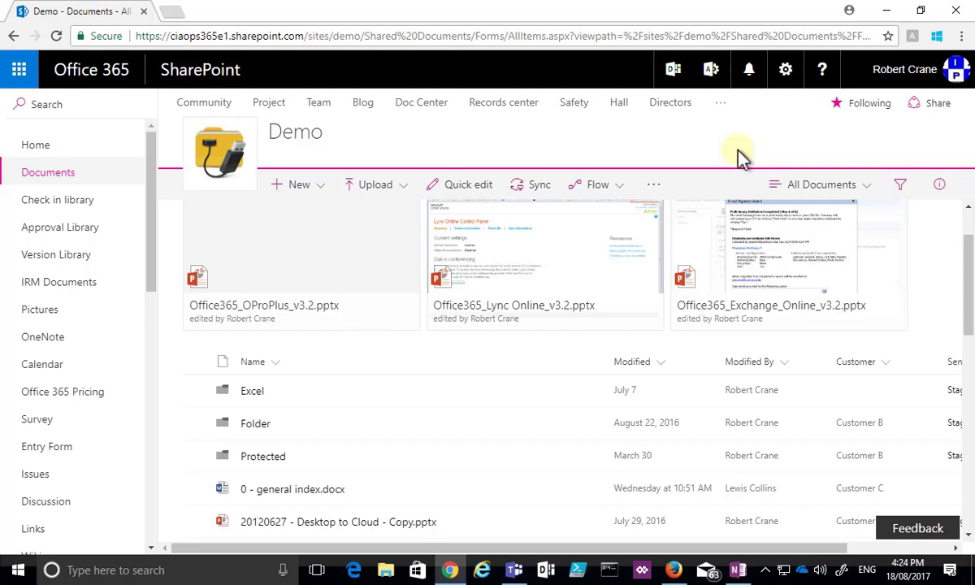
# Step: Open the preview of 0 - general index.docx from the Demo Documents library
pyautogui.click(659, 153)
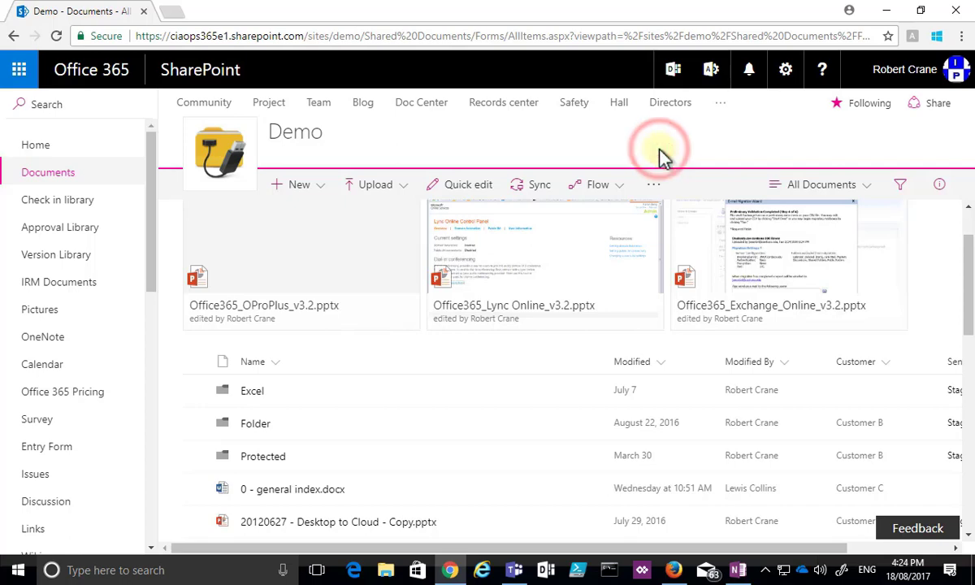
pyautogui.click(334, 491)
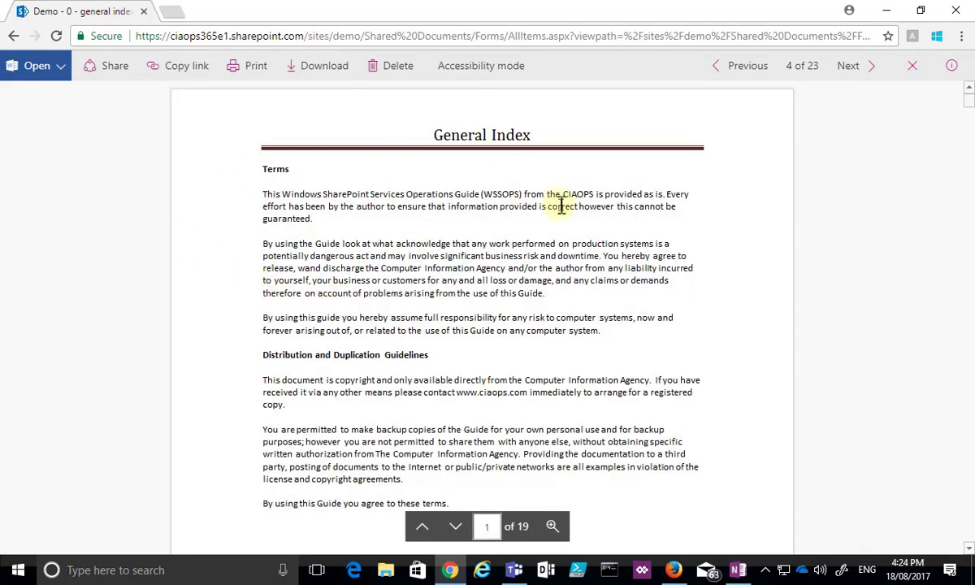
# Step: Open 0 - general index.docx for editing in Word Online
pyautogui.click(60, 76)
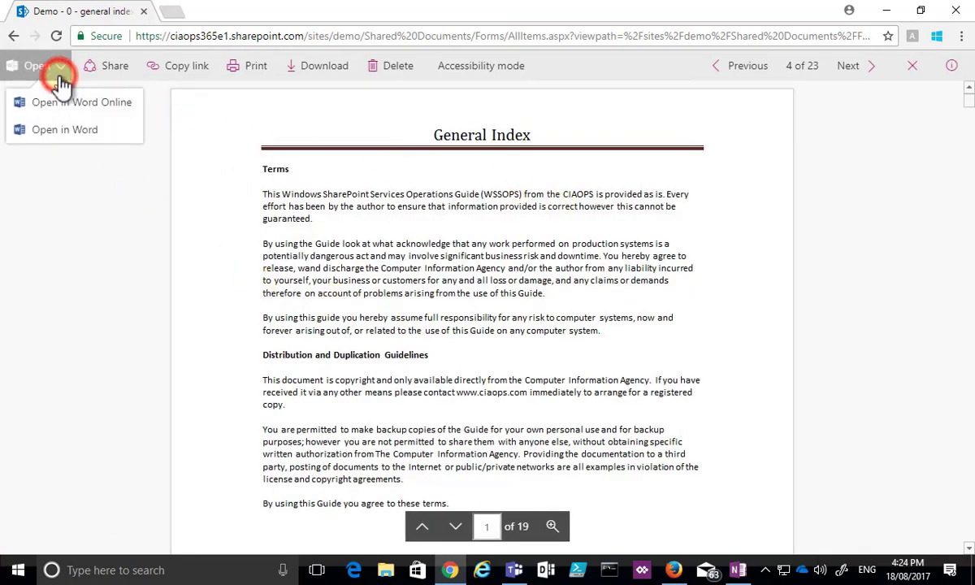
pyautogui.click(56, 105)
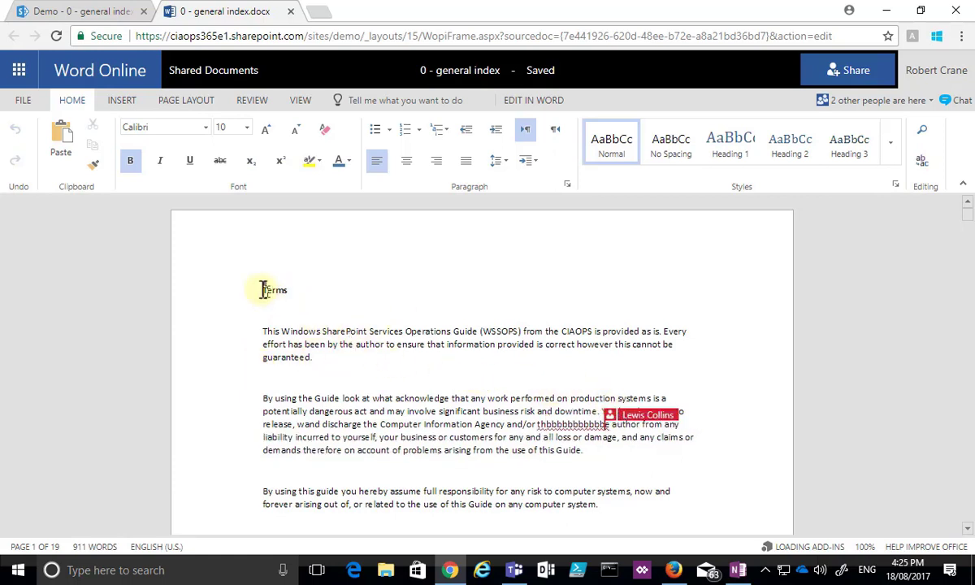
# Step: Check the list of the two other people editing the document
pyautogui.moveTo(264, 290)
pyautogui.click(908, 100)
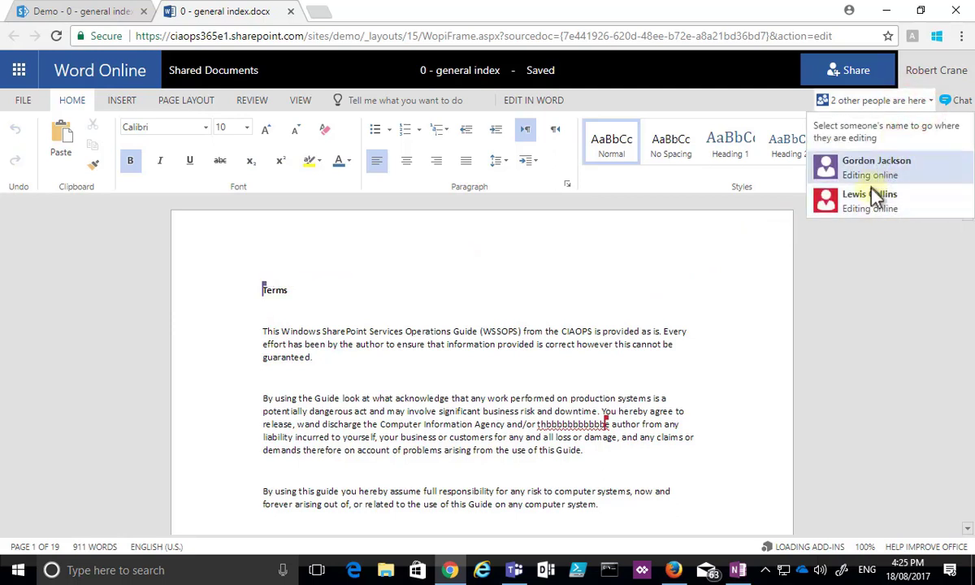
pyautogui.click(855, 288)
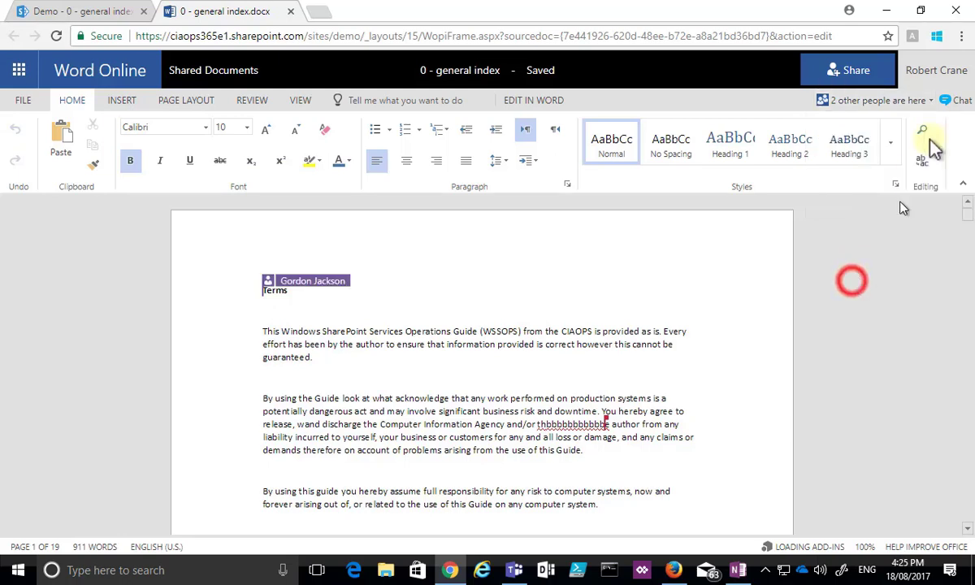
# Step: Send 'hello' in the co-author chat, close it, and jump to a co-editor's location
pyautogui.click(955, 102)
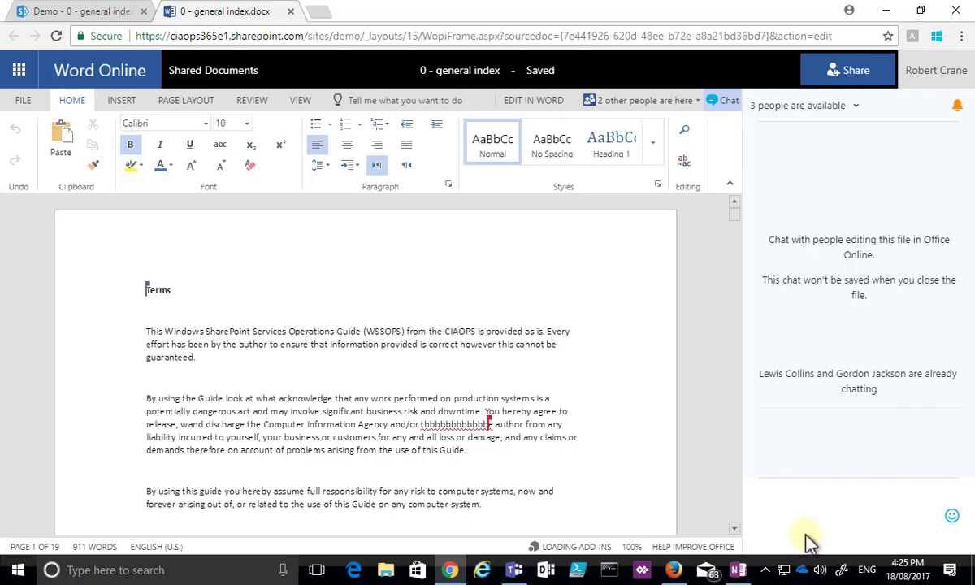
pyautogui.write('hello')
pyautogui.press('Return')
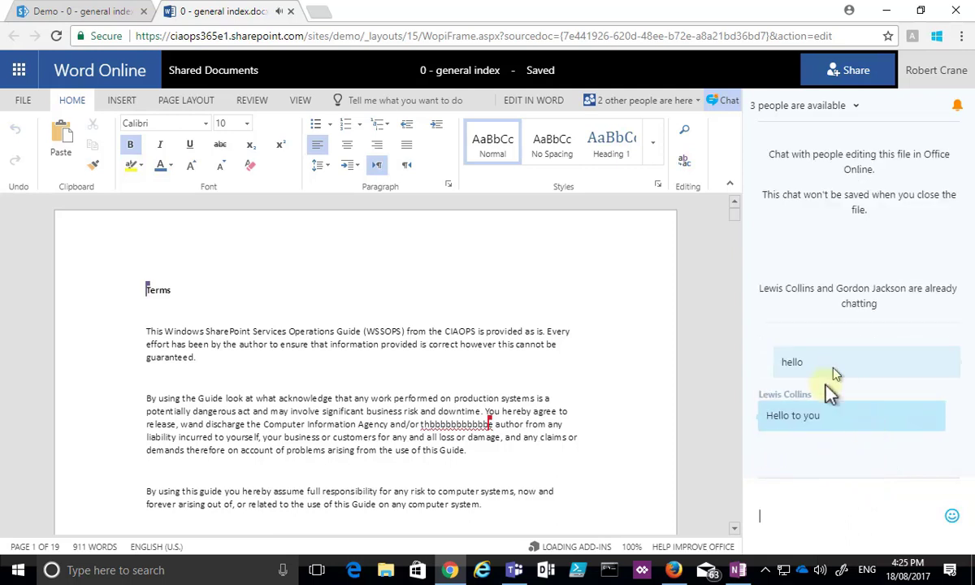
pyautogui.click(728, 109)
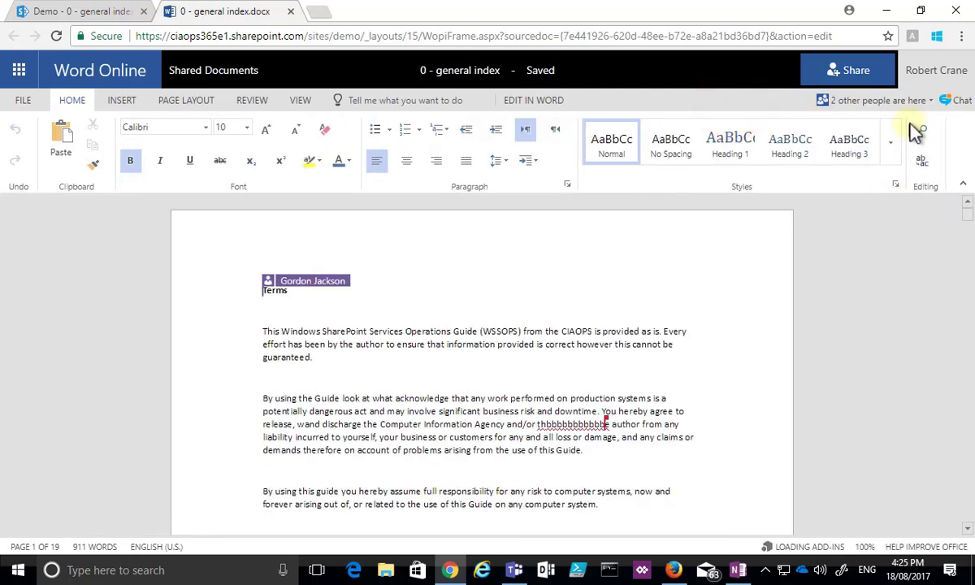
pyautogui.click(910, 101)
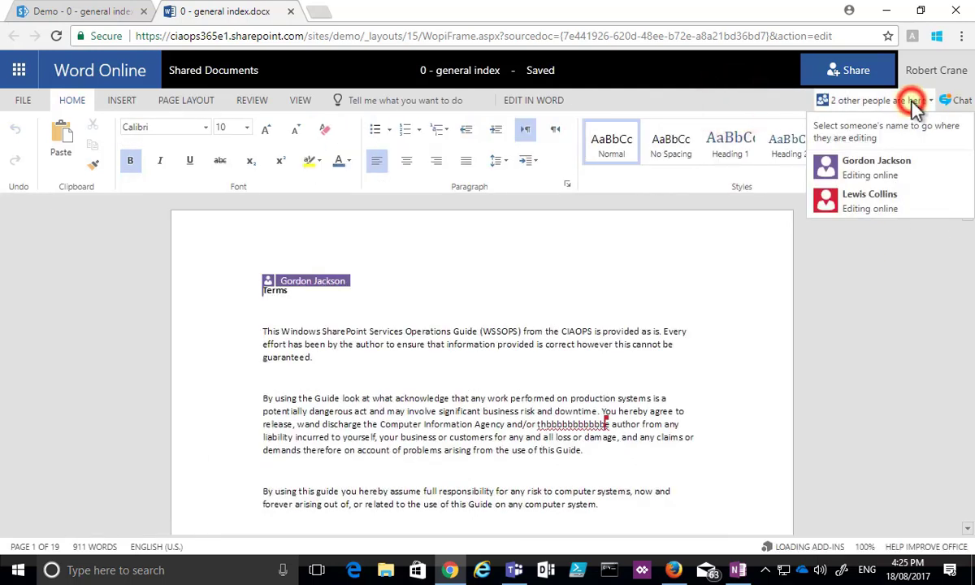
pyautogui.click(887, 180)
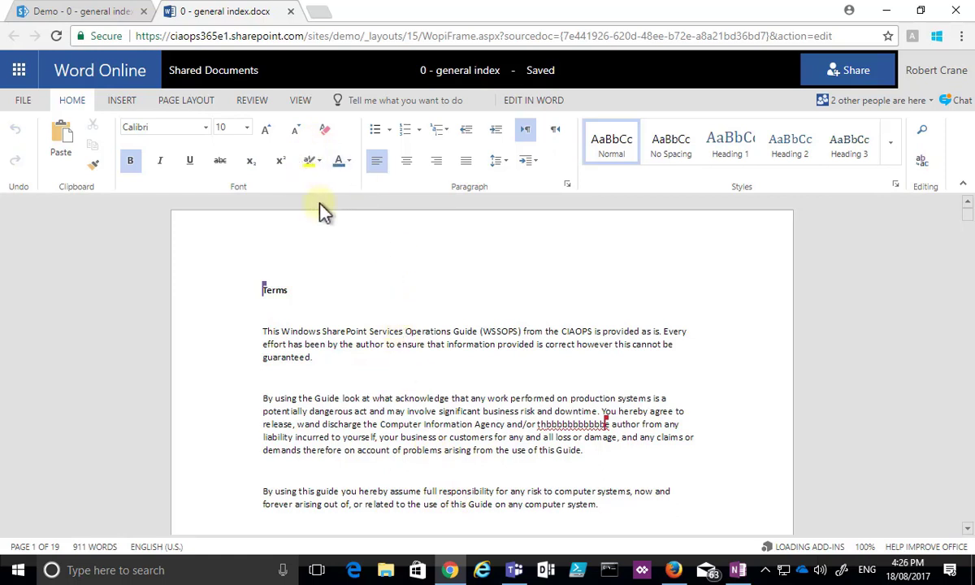
# Step: Close the Word Online tab and reopen the document in desktop Word 2016
pyautogui.click(290, 12)
pyautogui.click(37, 68)
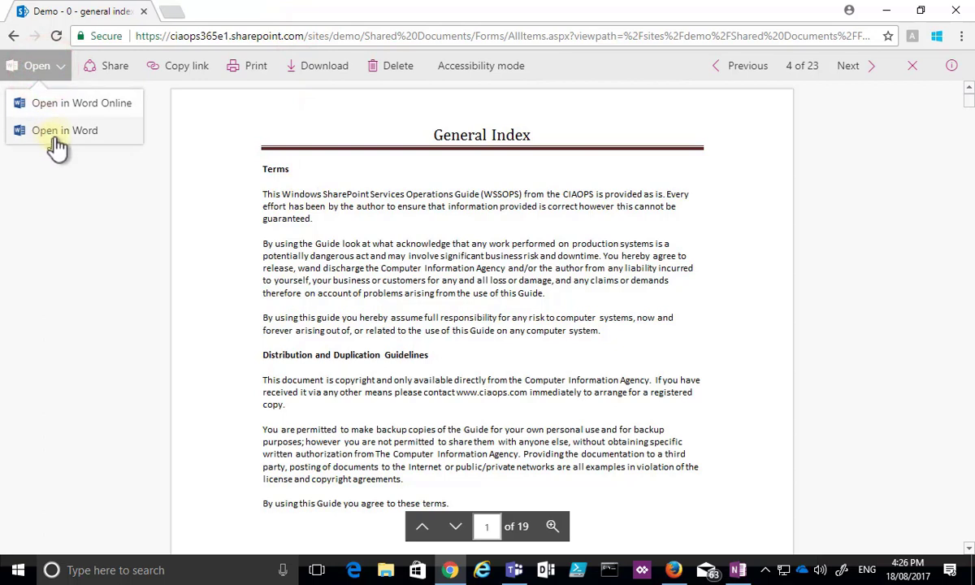
pyautogui.click(51, 128)
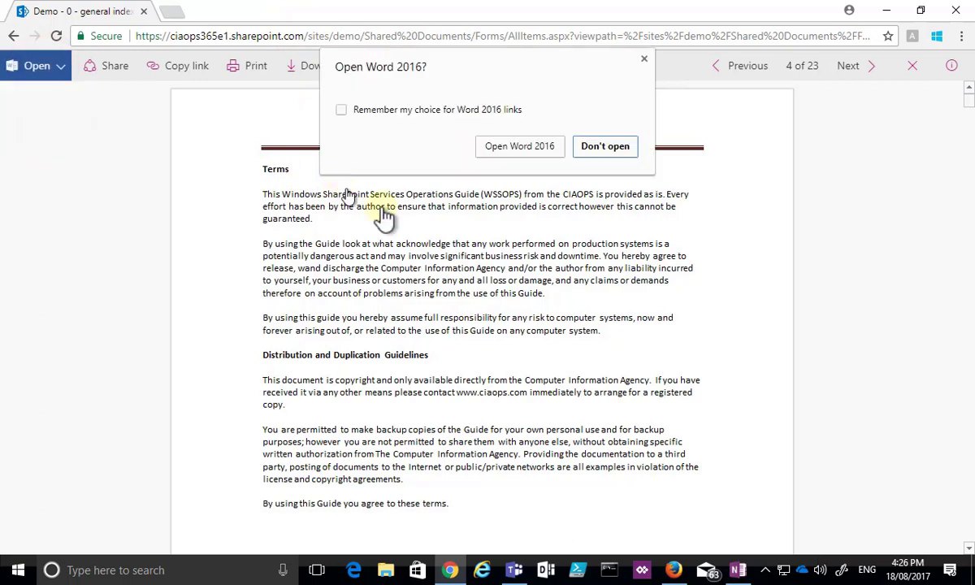
pyautogui.click(514, 151)
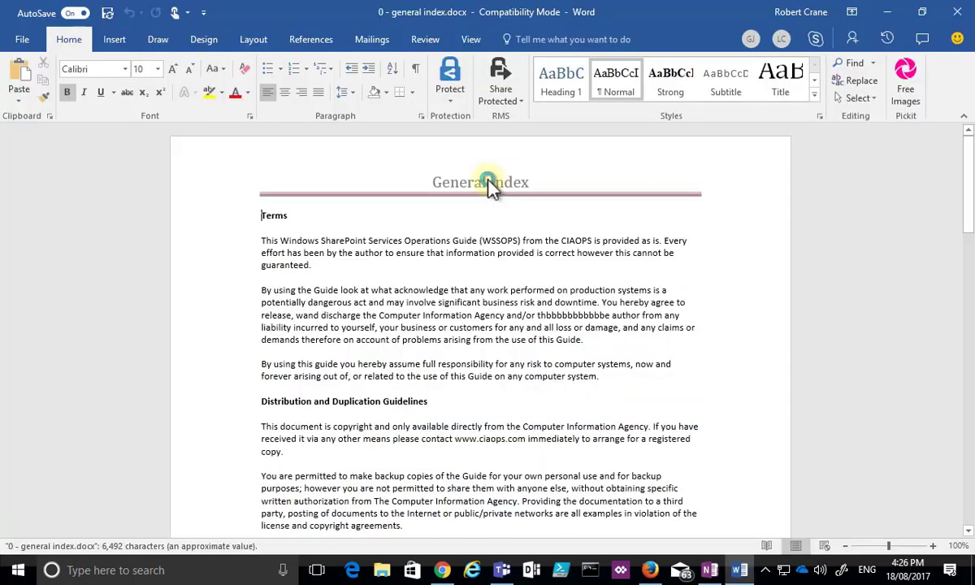
# Step: Dismiss the AutoSave notice and look at a co-author's options
pyautogui.click(186, 104)
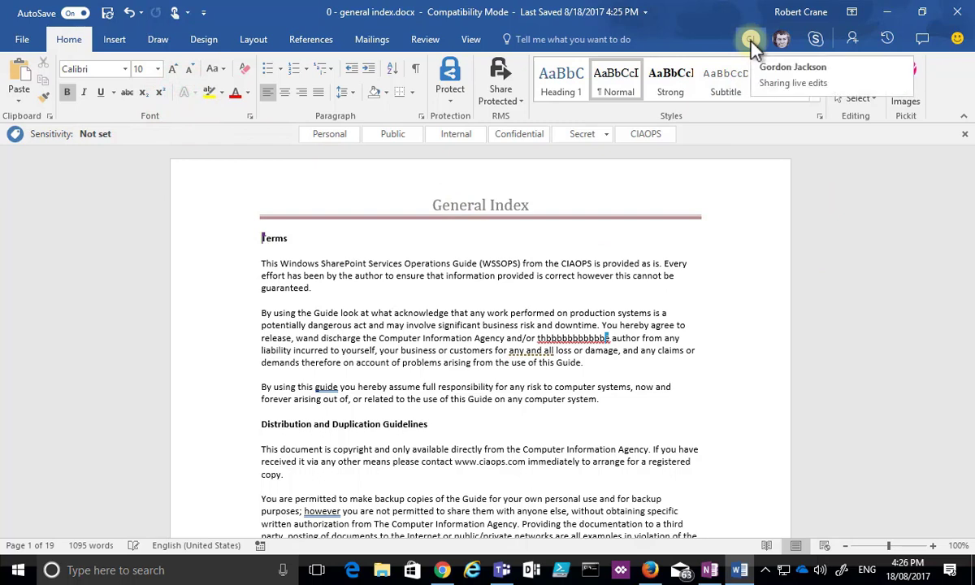
pyautogui.click(782, 41)
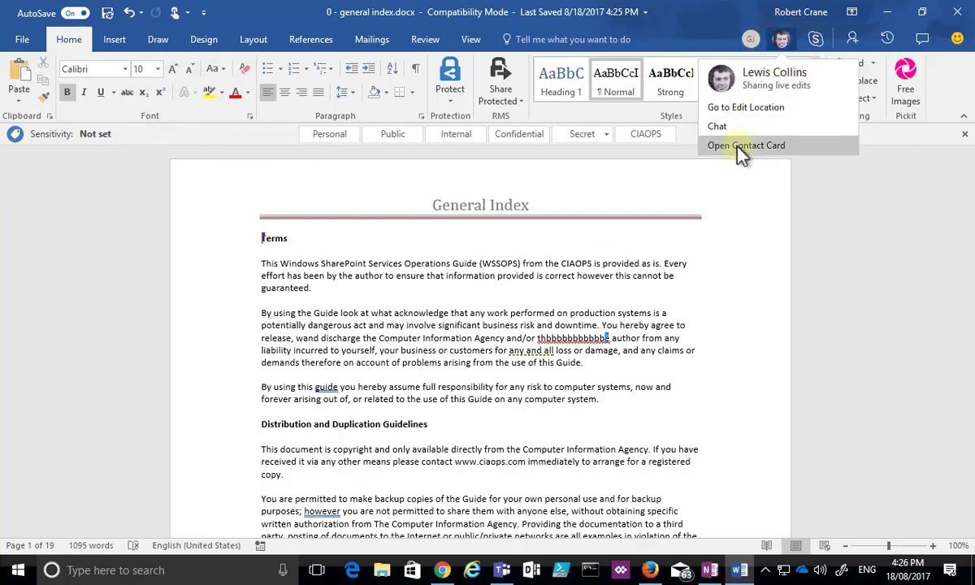
pyautogui.click(727, 38)
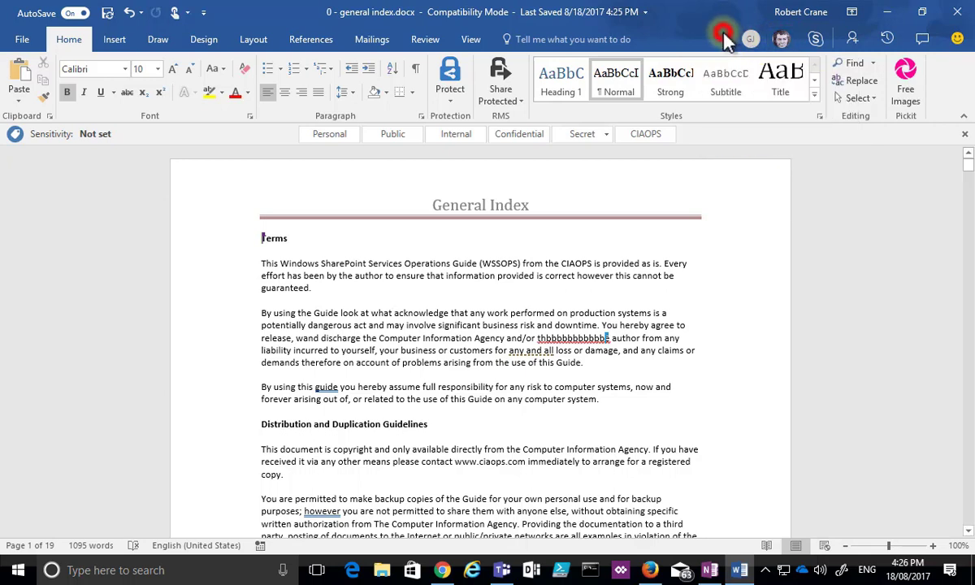
# Step: Review the document's save and share history in the Activity pane, then hide it
pyautogui.click(888, 40)
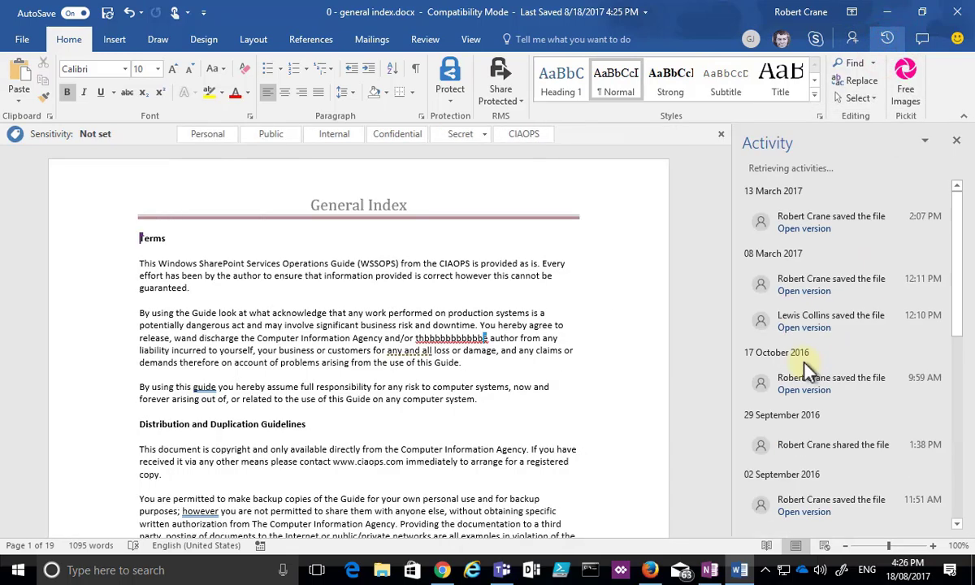
pyautogui.scroll(-3, 816, 252)
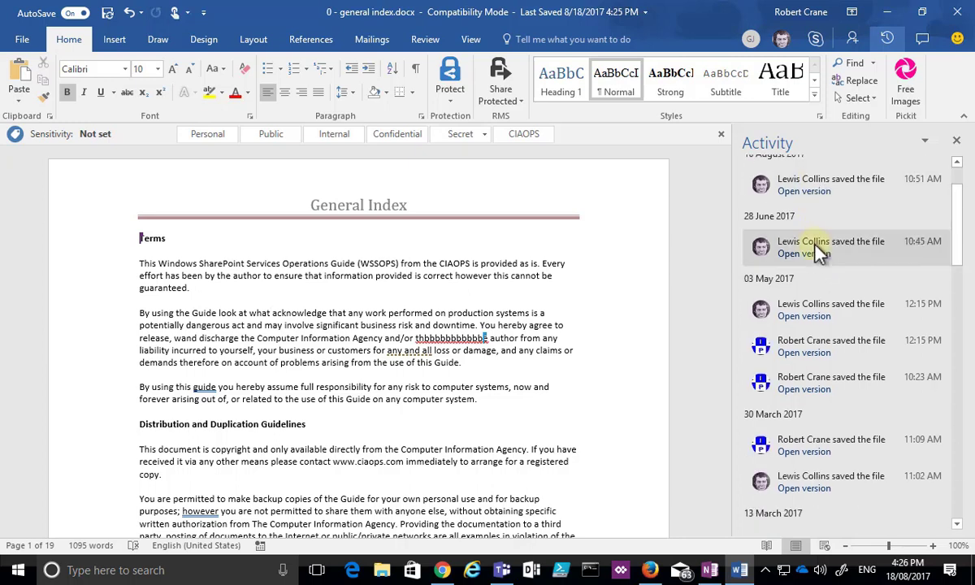
pyautogui.scroll(-8, 815, 246)
pyautogui.scroll(-4, 817, 250)
pyautogui.scroll(4, 816, 243)
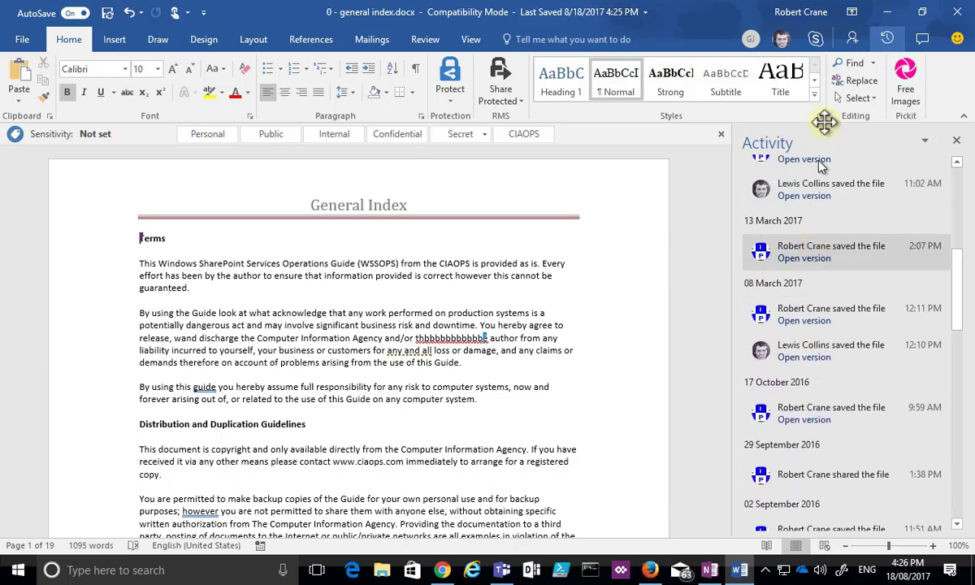
pyautogui.click(888, 41)
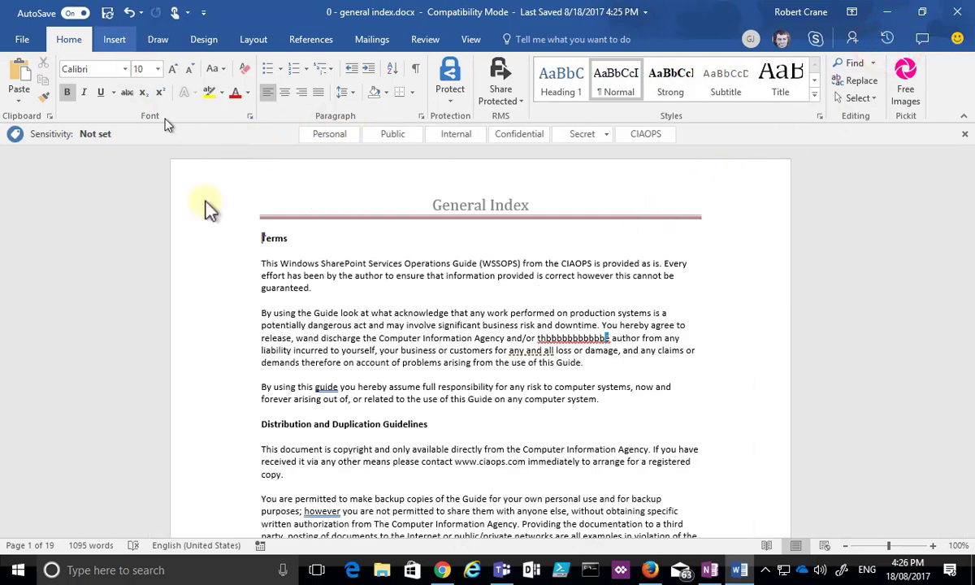
# Step: Insert 'changes' after 'guarantee' in the first paragraph, then close Word, cancelling the SharePoint upload
pyautogui.click(302, 281)
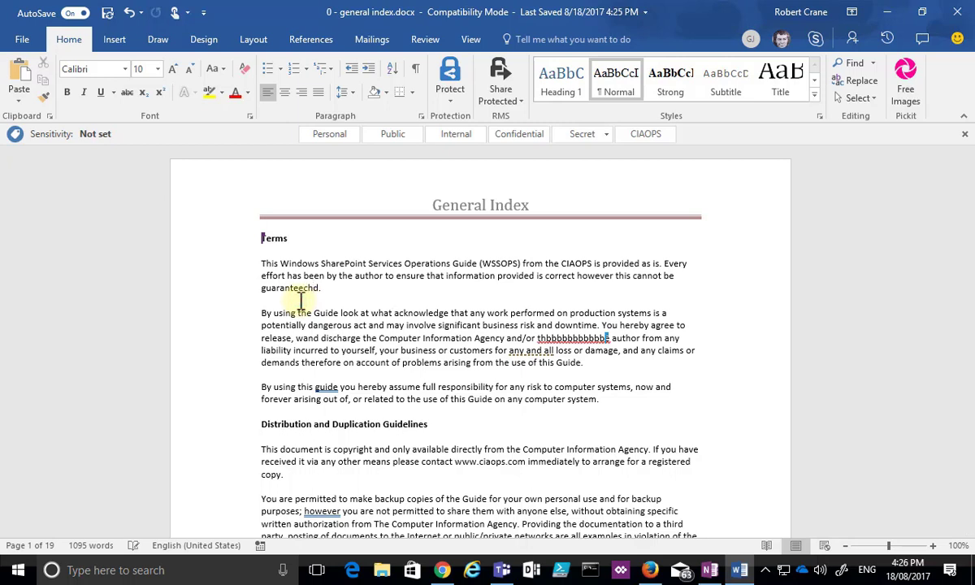
pyautogui.write('changes n ksn')
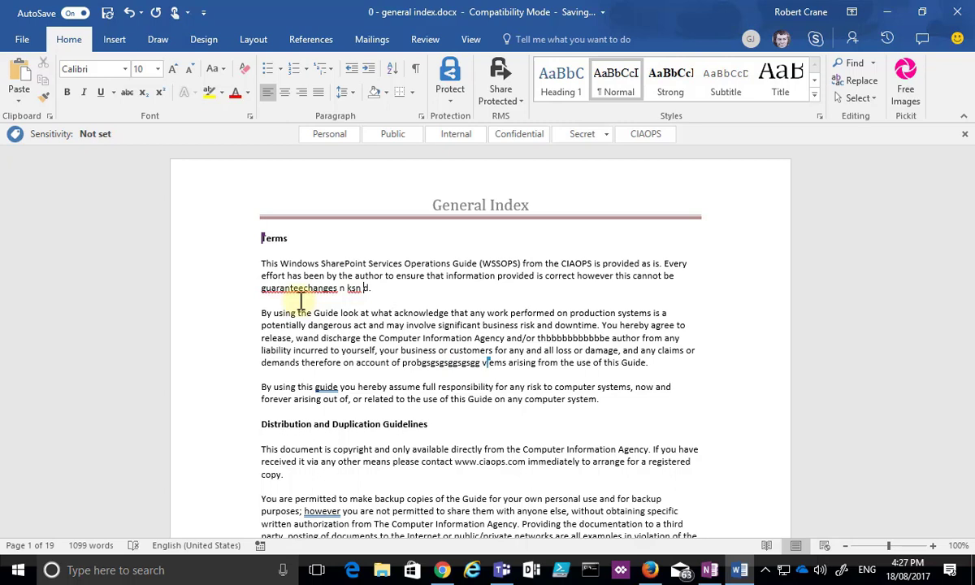
pyautogui.moveTo(490, 357)
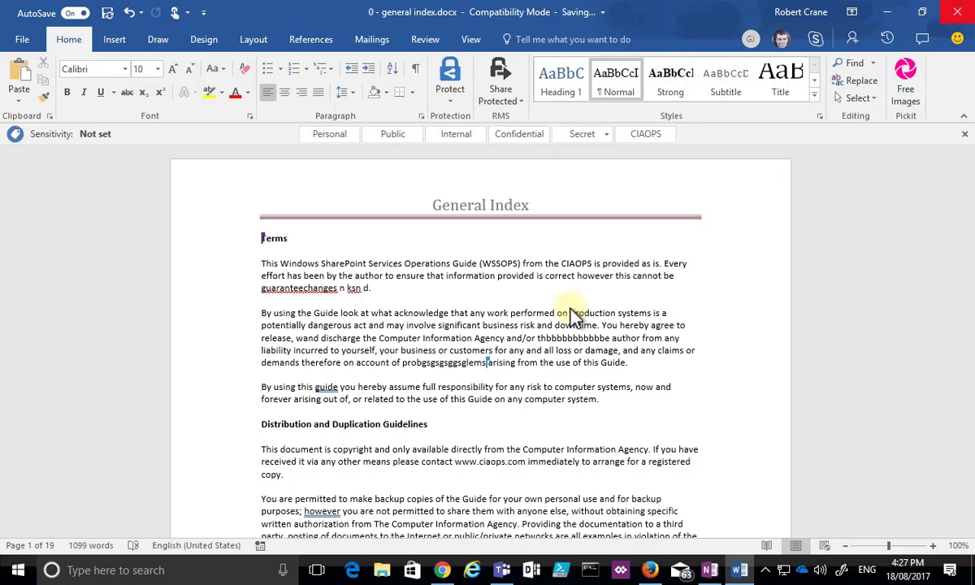
pyautogui.click(596, 316)
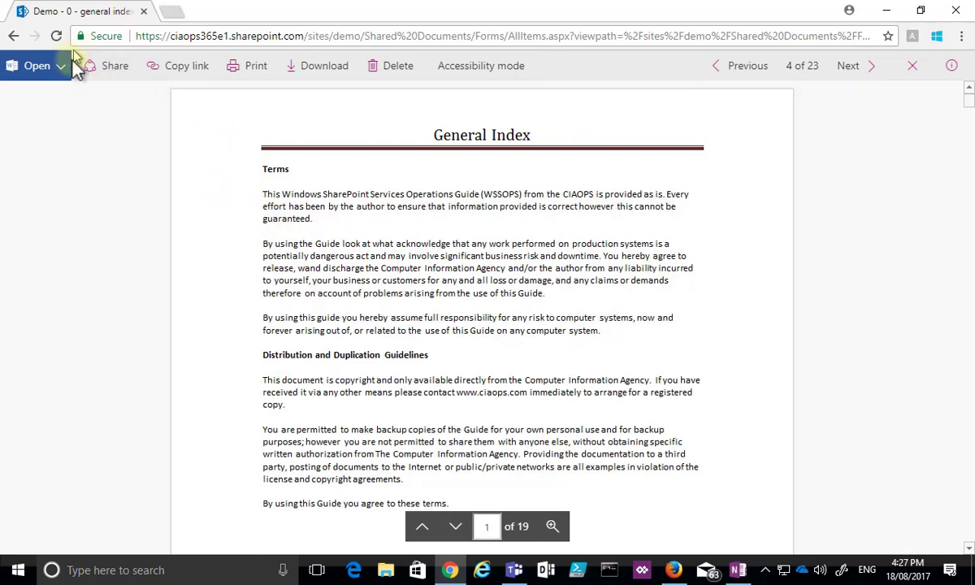
# Step: Close the document viewer and scroll the library list down to bikes.xlsx
pyautogui.click(911, 66)
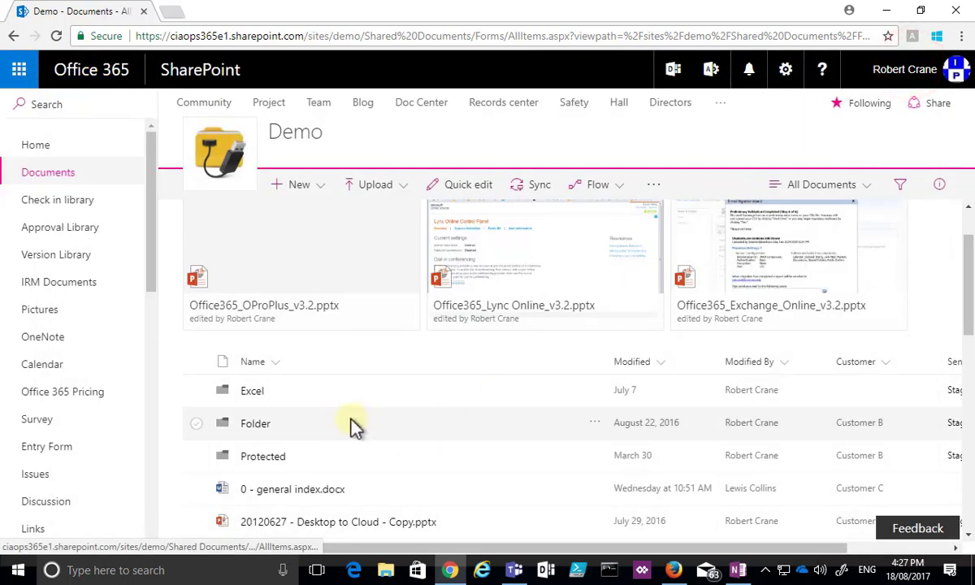
pyautogui.scroll(-1, 355, 424)
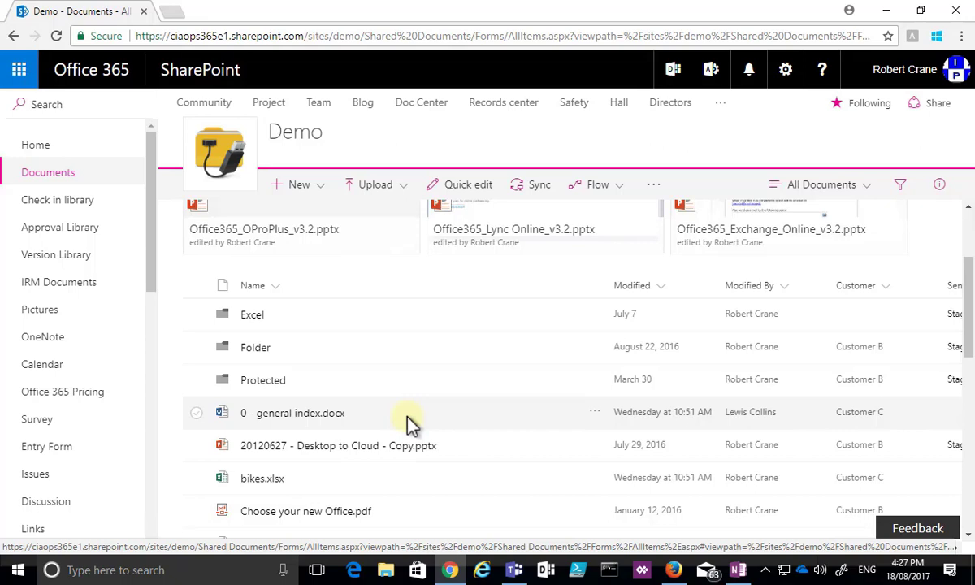
pyautogui.scroll(-1, 410, 422)
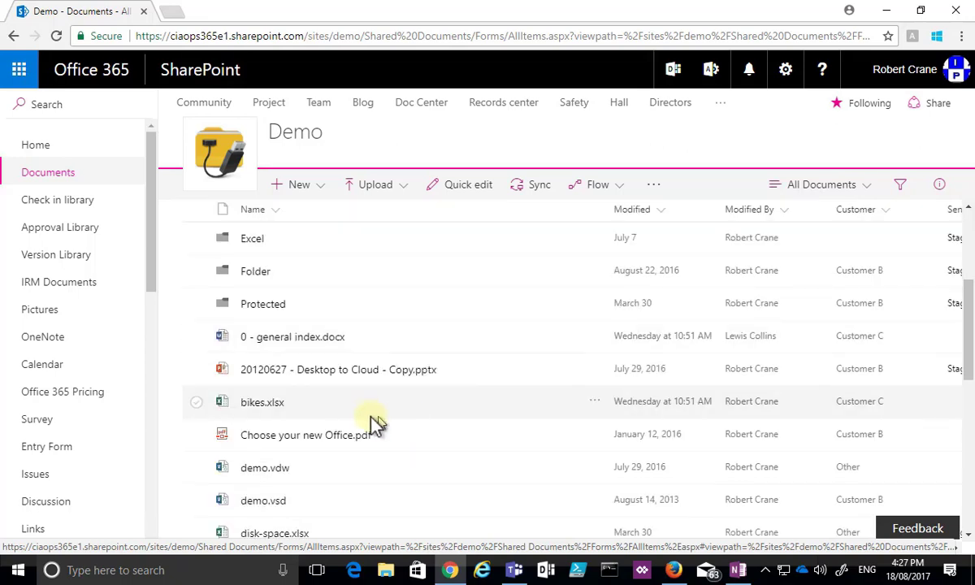
# Step: Check out bikes.xlsx using the More actions in its context menu
pyautogui.rightClick(335, 406)
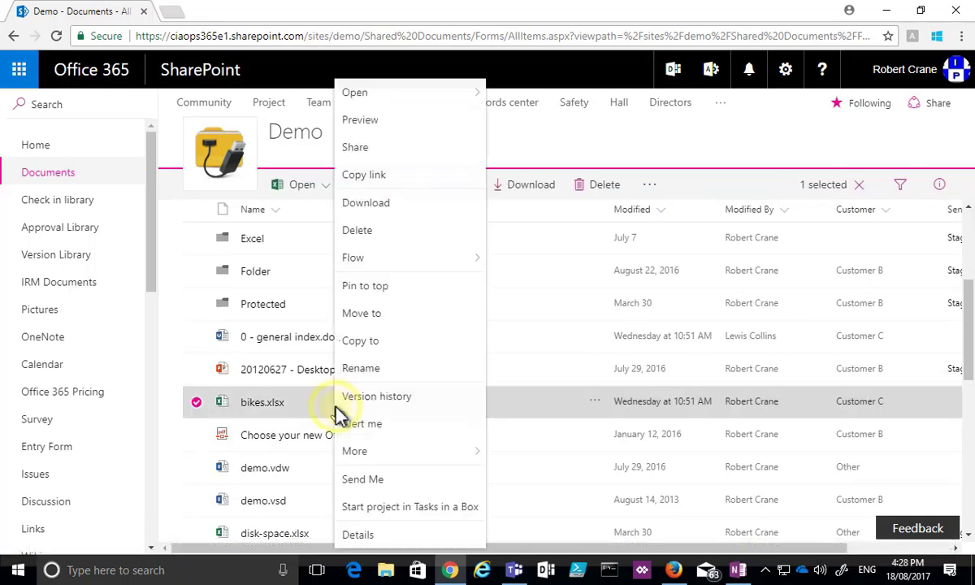
pyautogui.moveTo(353, 452)
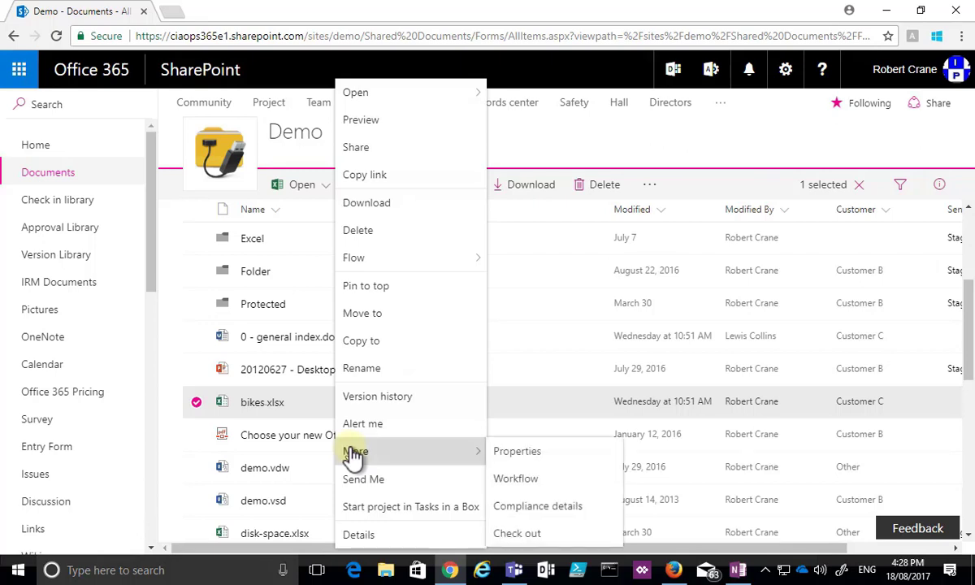
pyautogui.click(549, 536)
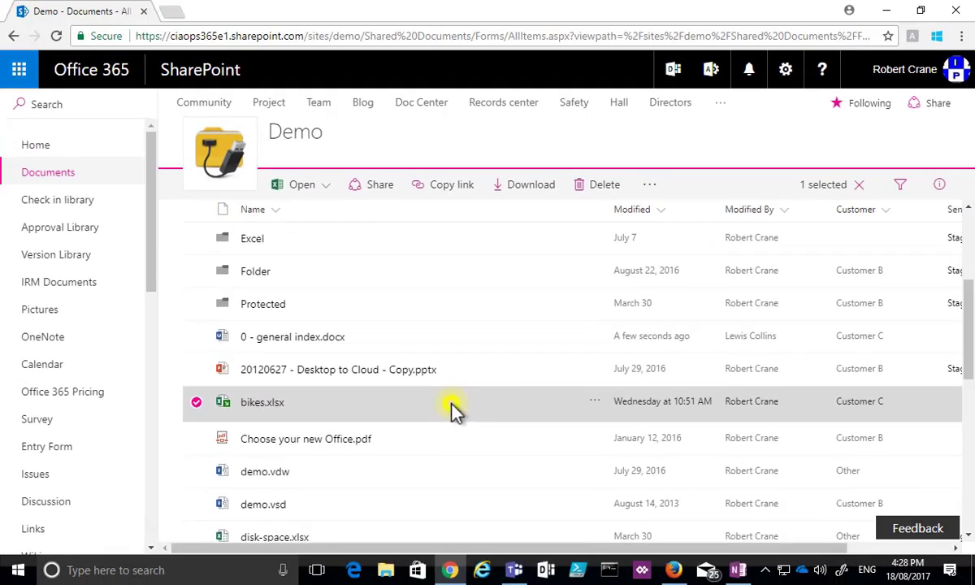
pyautogui.rightClick(531, 402)
# Step: Check in bikes.xlsx with the comment 'Changes for demo'
pyautogui.moveTo(564, 489)
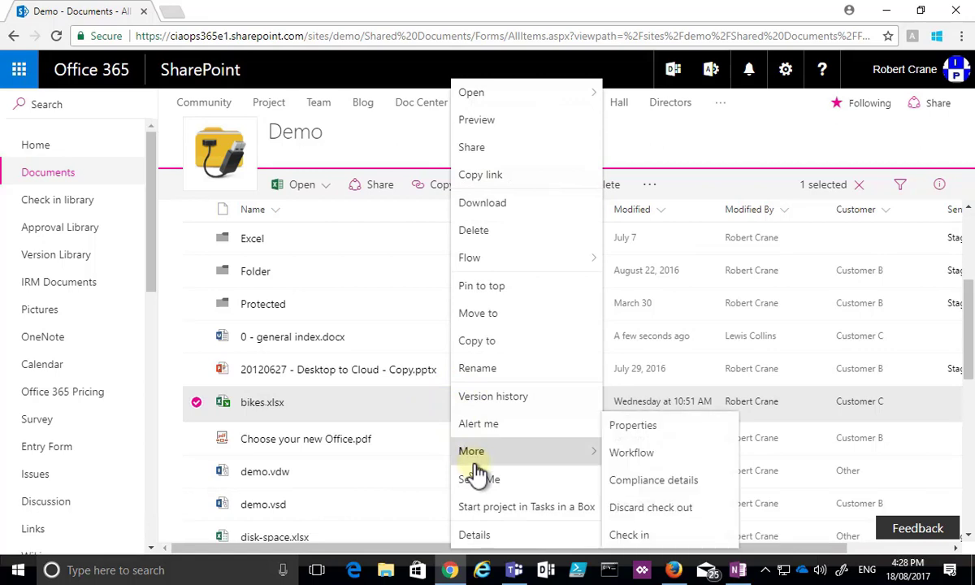
pyautogui.click(639, 538)
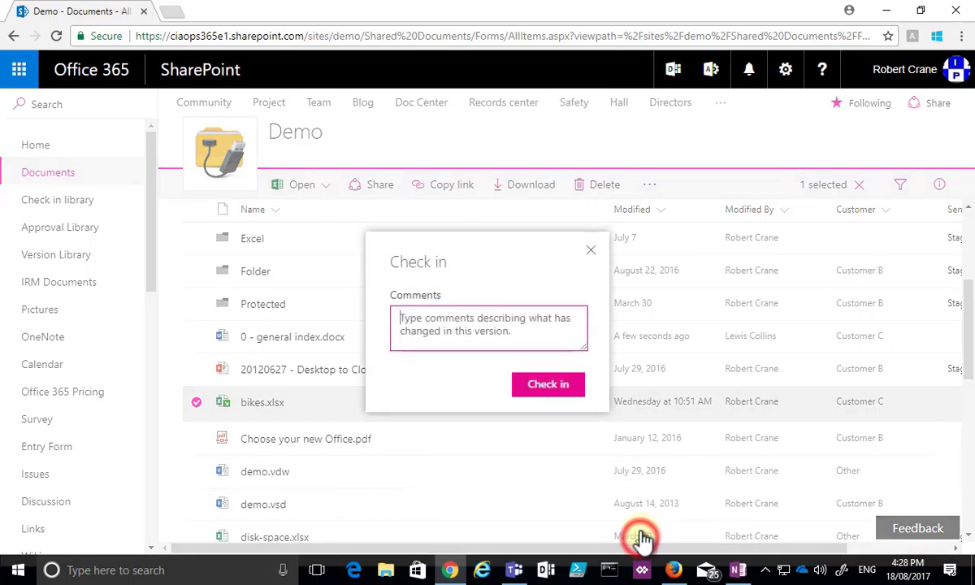
pyautogui.click(405, 325)
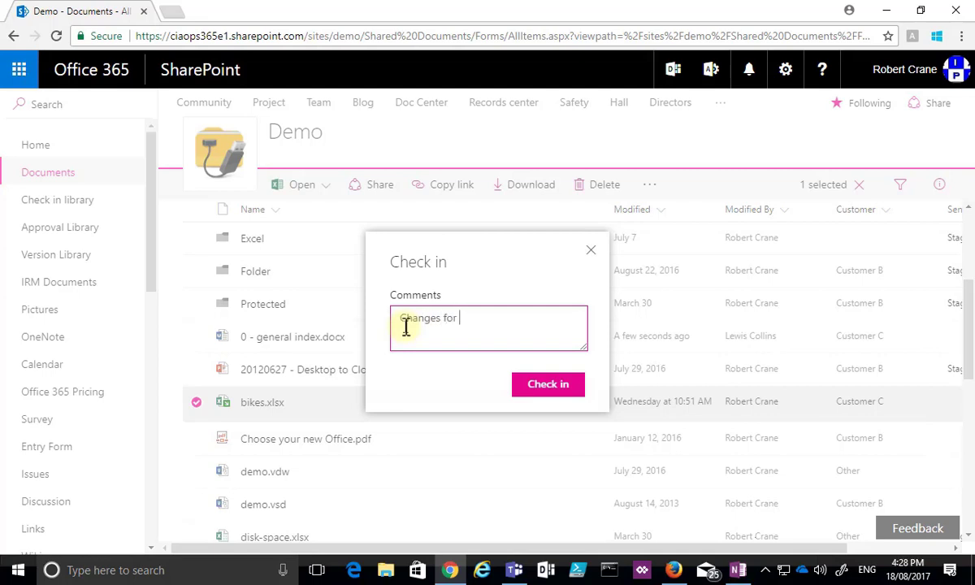
pyautogui.click(534, 387)
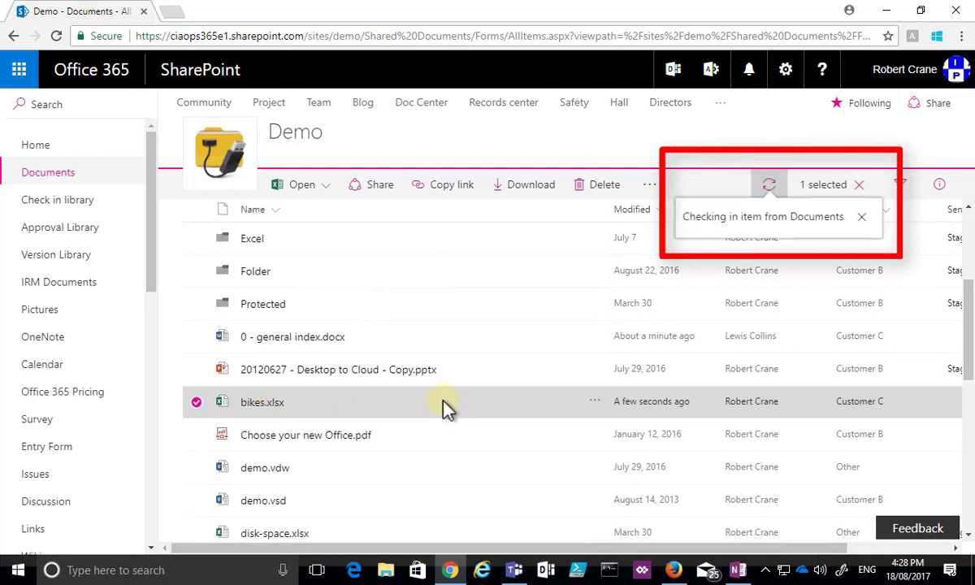
pyautogui.rightClick(445, 406)
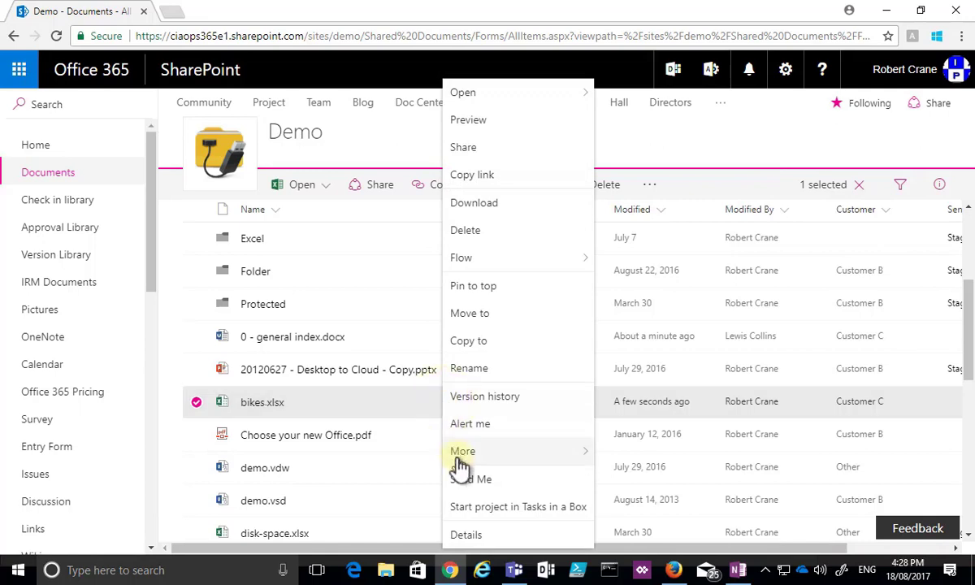
# Step: Review bikes.xlsx version history, check it out again, and switch to the Word Online window
pyautogui.click(462, 398)
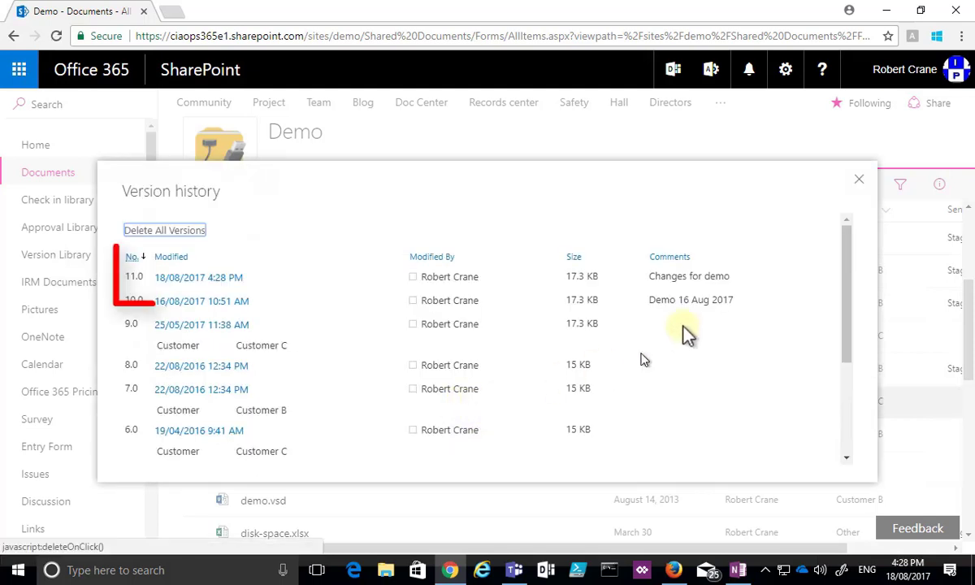
pyautogui.click(858, 180)
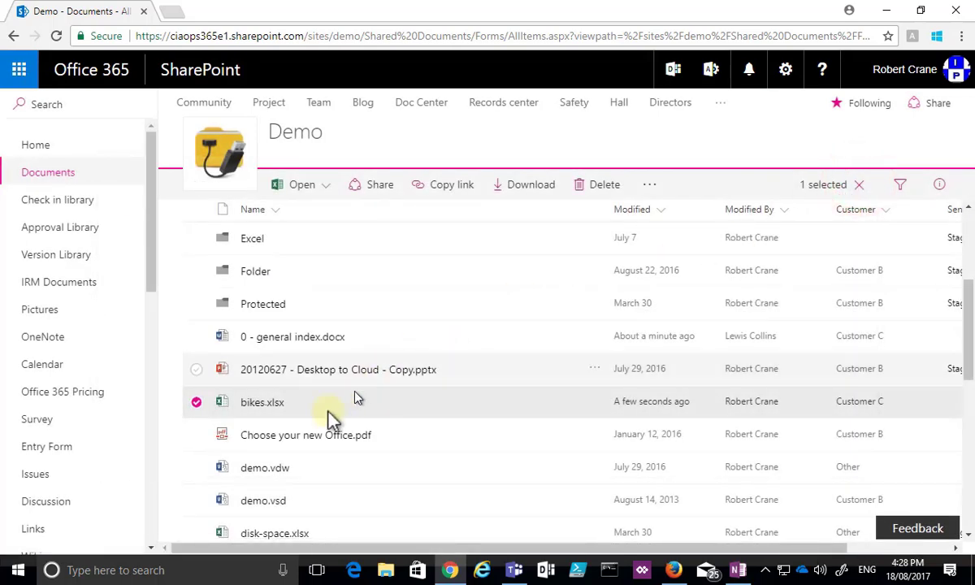
pyautogui.rightClick(349, 406)
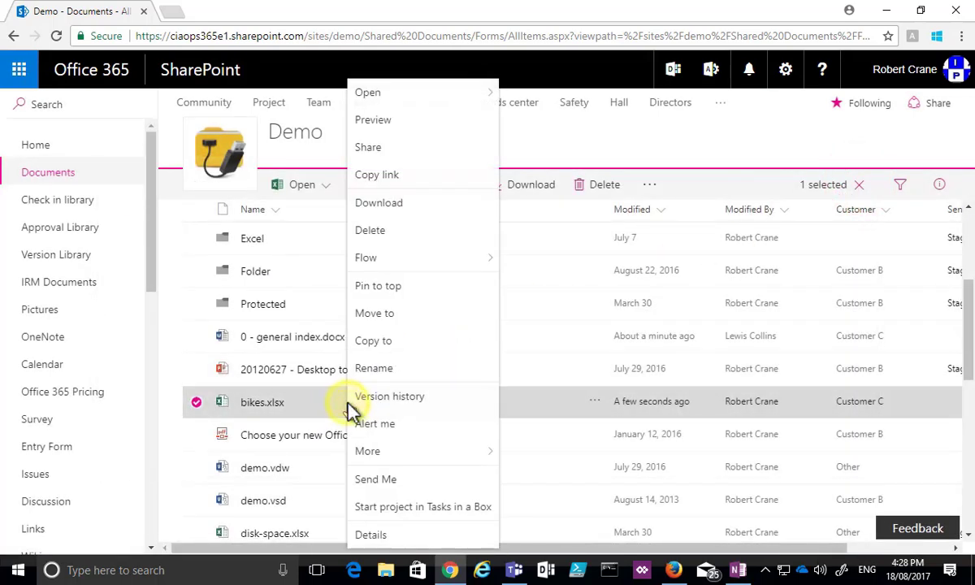
pyautogui.click(371, 458)
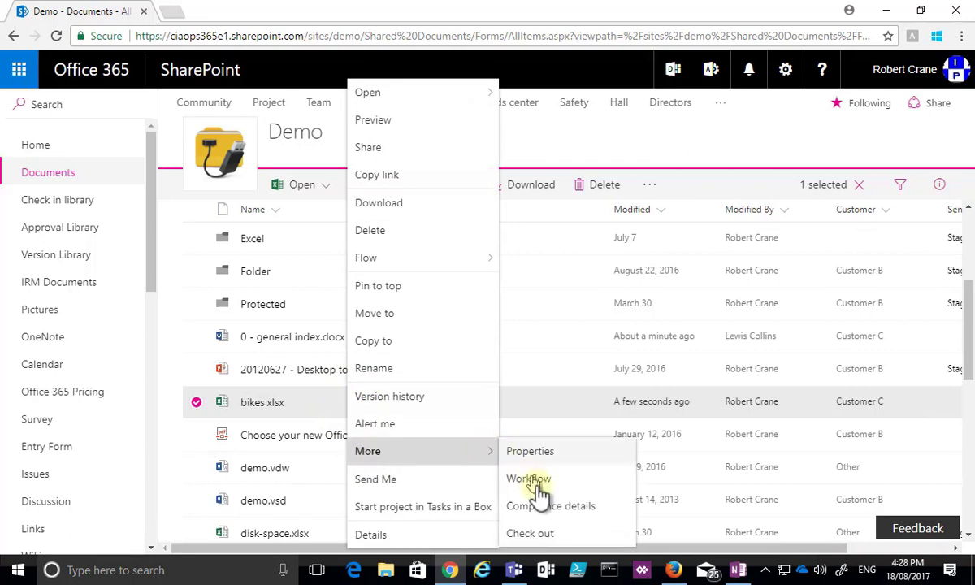
pyautogui.click(534, 535)
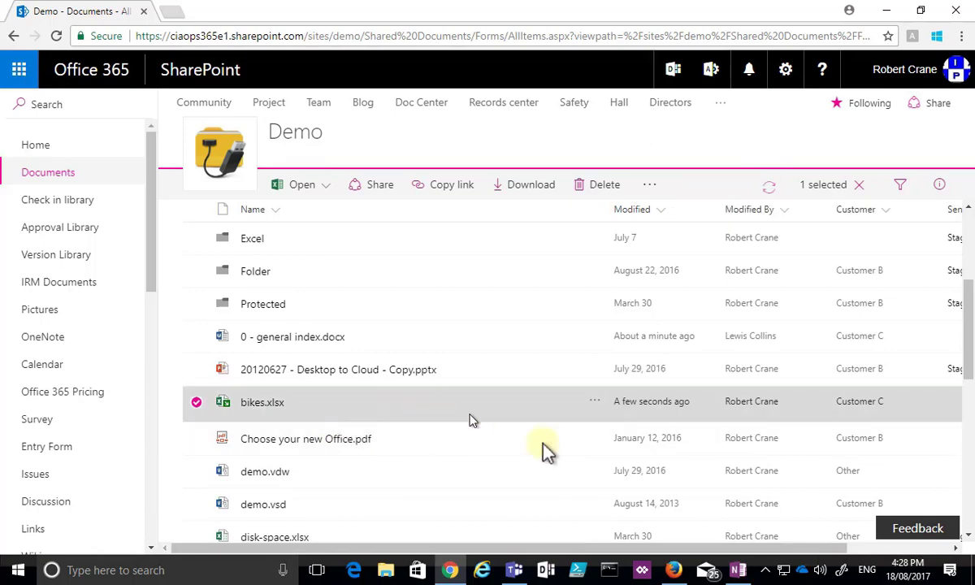
pyautogui.click(674, 569)
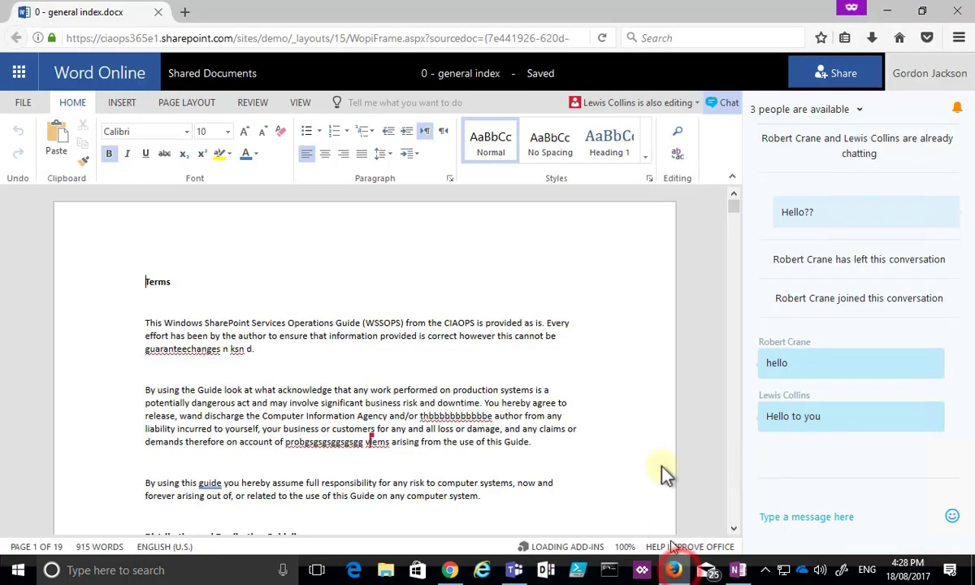
# Step: Leave Word Online via the Shared Documents link to return to the Demo site's library
pyautogui.click(222, 77)
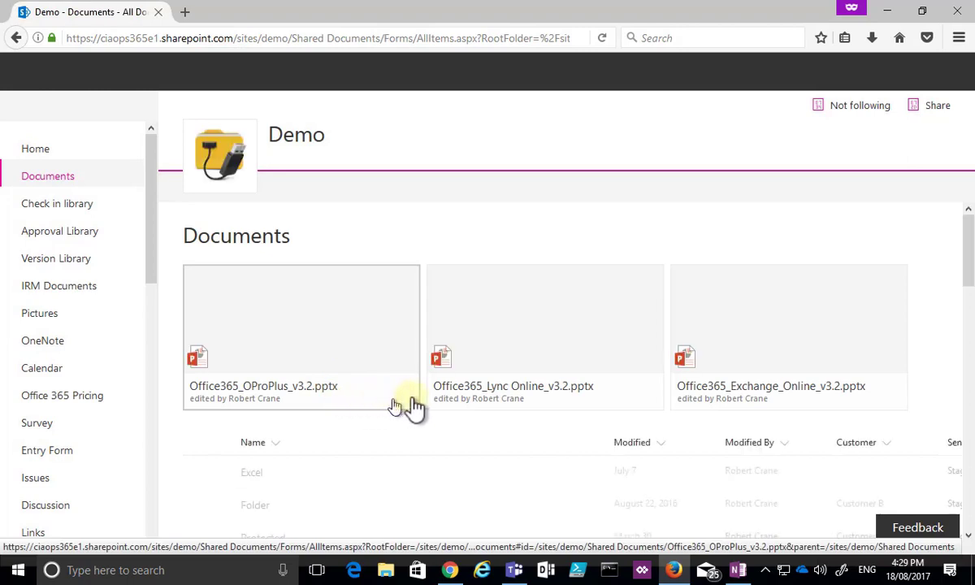
# Step: Scroll to bikes.xlsx and open it in Excel Online in a new tab
pyautogui.scroll(-3, 415, 406)
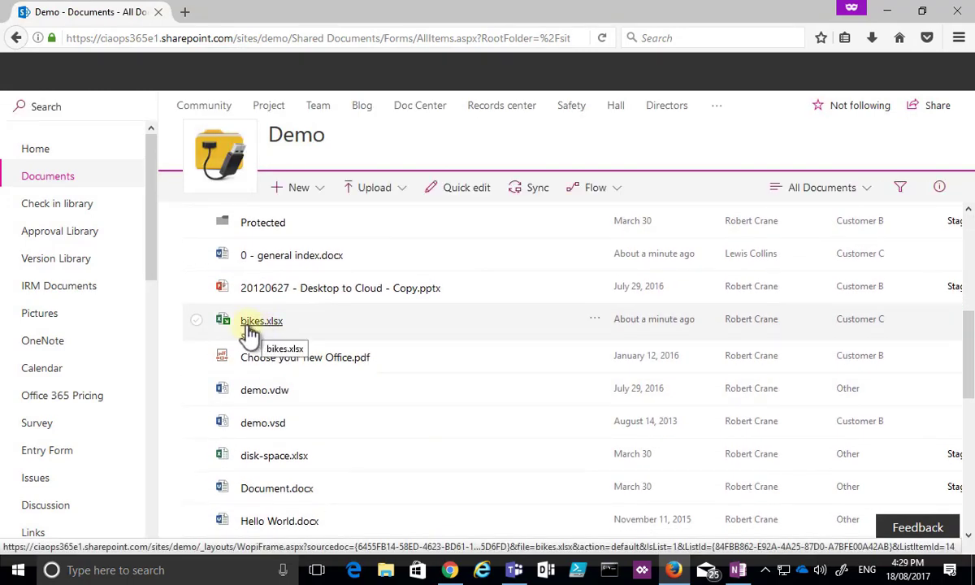
pyautogui.click(252, 325)
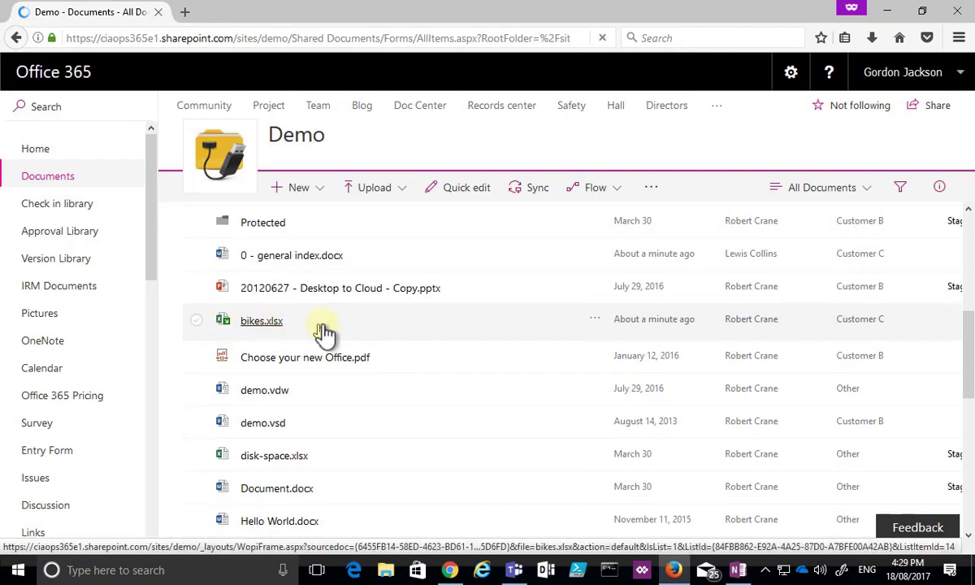
pyautogui.click(257, 327)
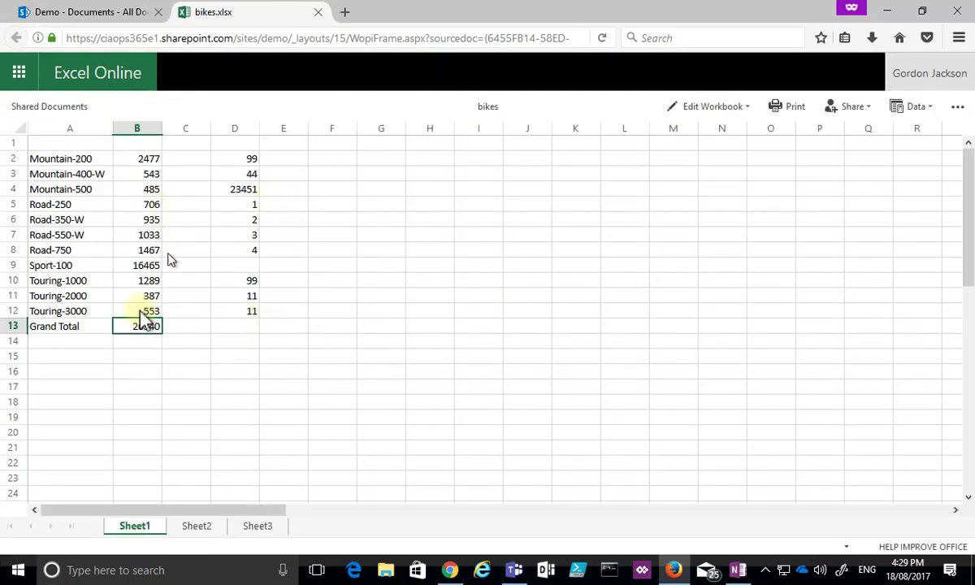
# Step: Try Edit in Browser on bikes.xlsx, stay in view mode when locked, then switch to Chrome's library
pyautogui.click(735, 112)
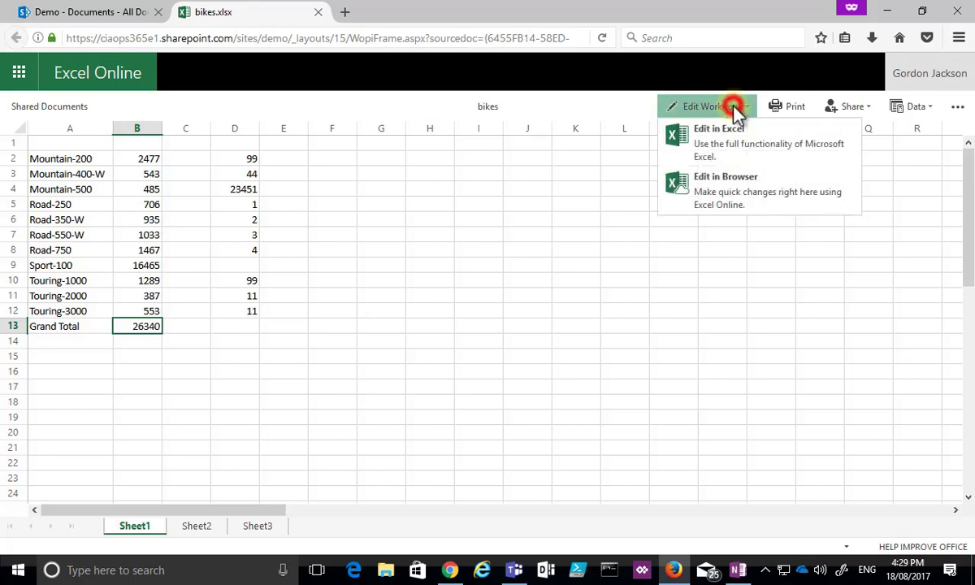
pyautogui.click(722, 195)
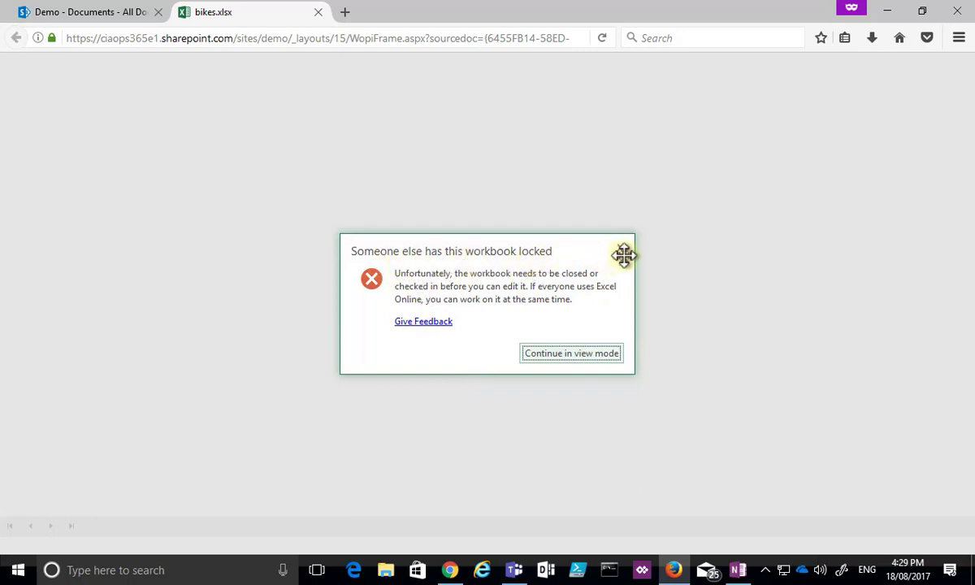
pyautogui.click(600, 354)
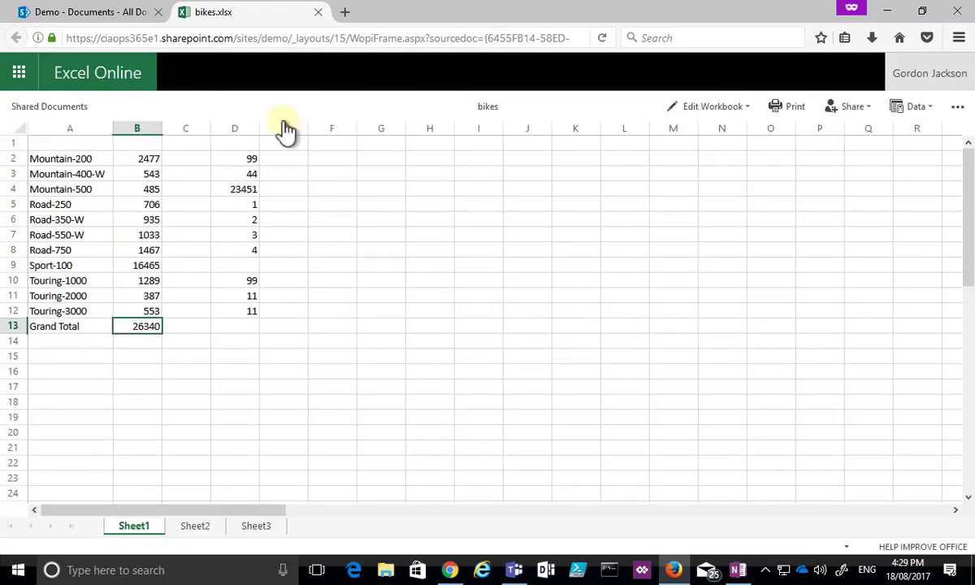
pyautogui.click(451, 570)
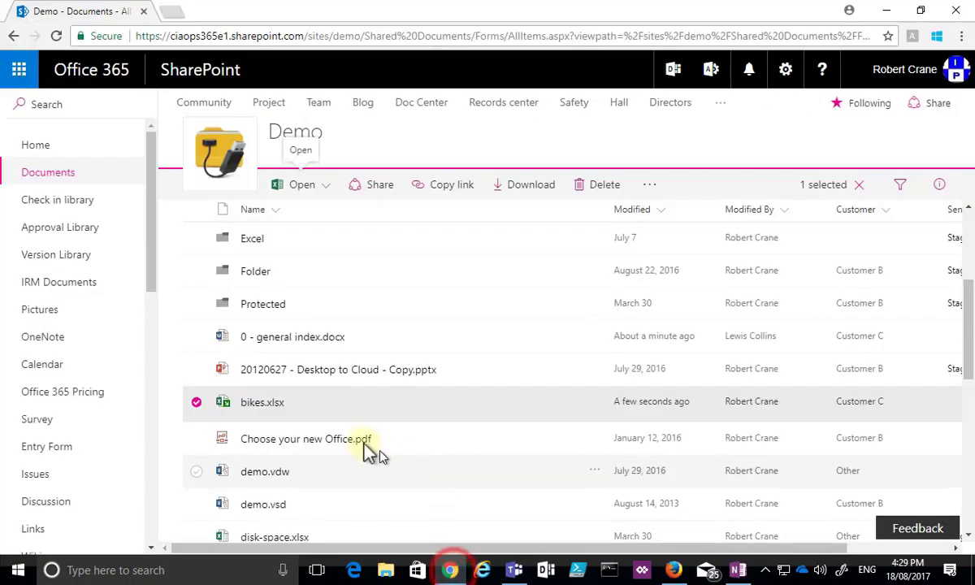
# Step: Check bikes.xlsx back in without a comment, then return to the Excel Online window
pyautogui.rightClick(325, 404)
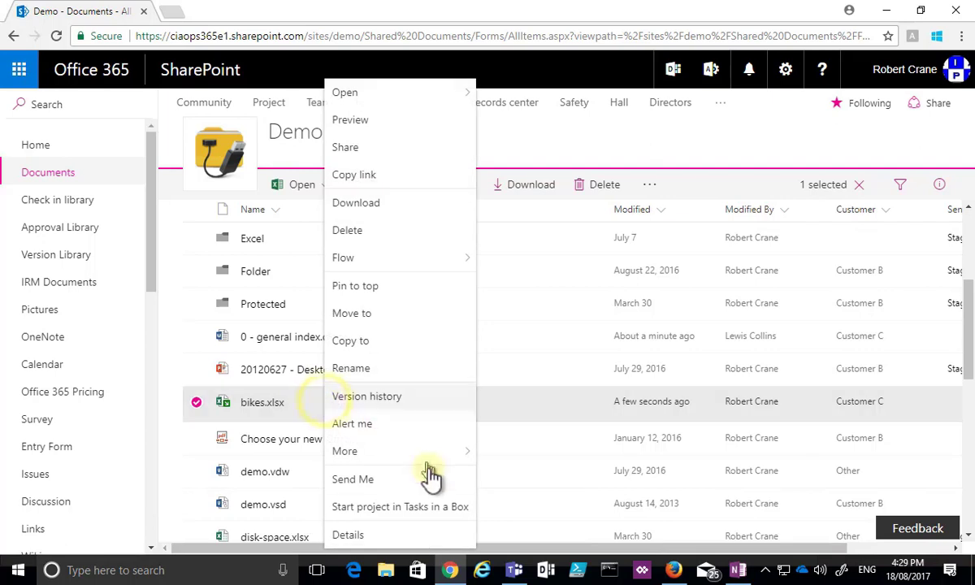
pyautogui.moveTo(418, 454)
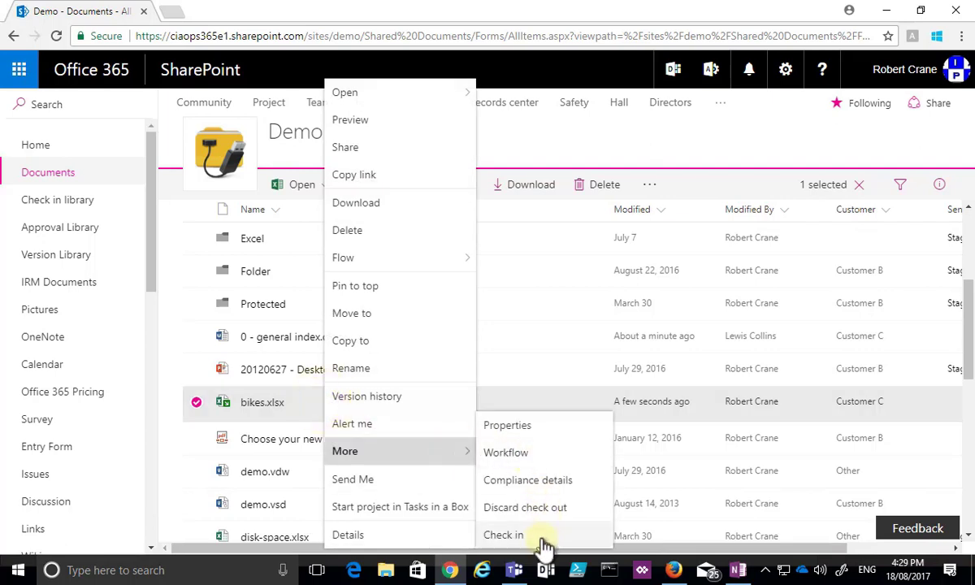
pyautogui.click(540, 538)
pyautogui.click(540, 388)
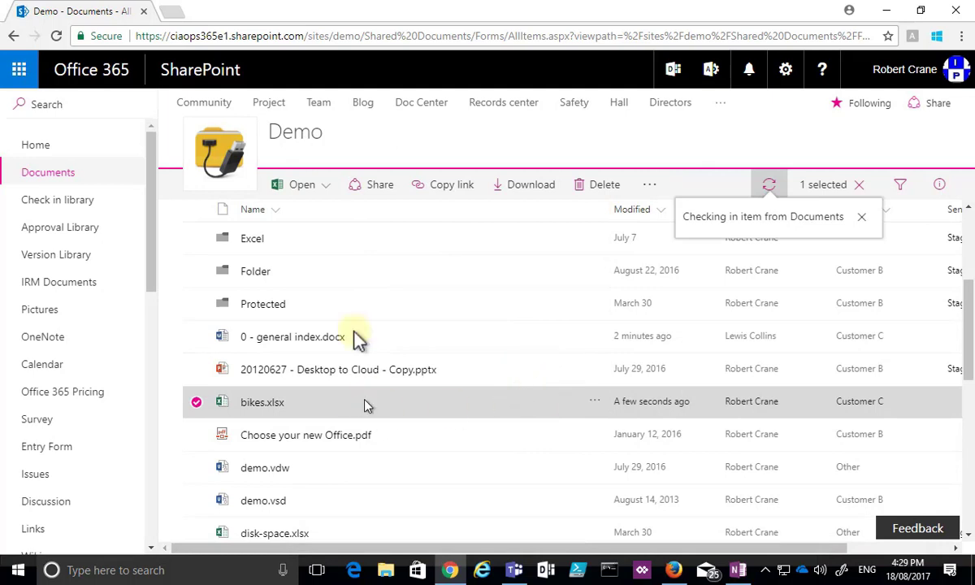
pyautogui.click(673, 569)
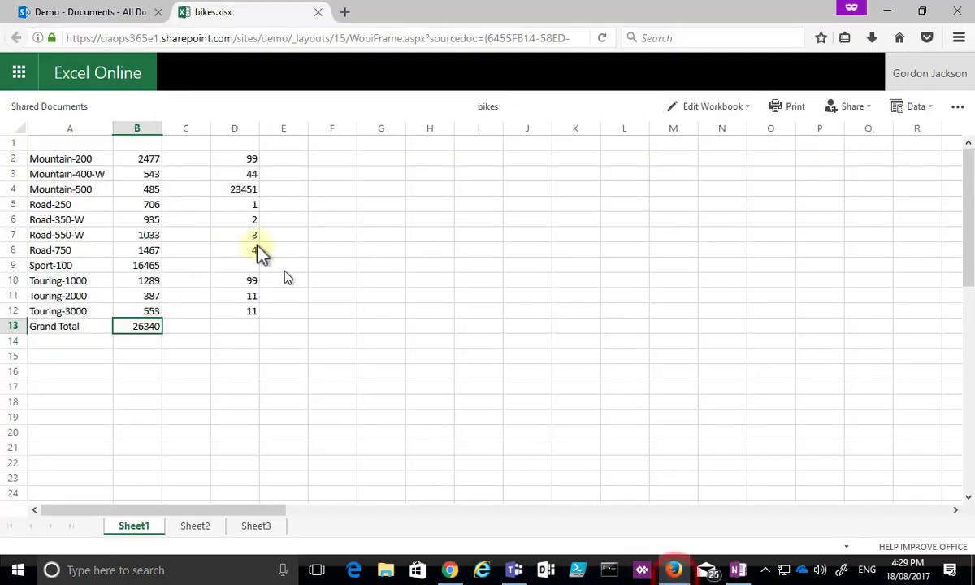
# Step: Open bikes.xlsx for browser editing and type test entries 'gvsagva' in E4 and 'l"' in E5
pyautogui.click(725, 108)
pyautogui.click(725, 198)
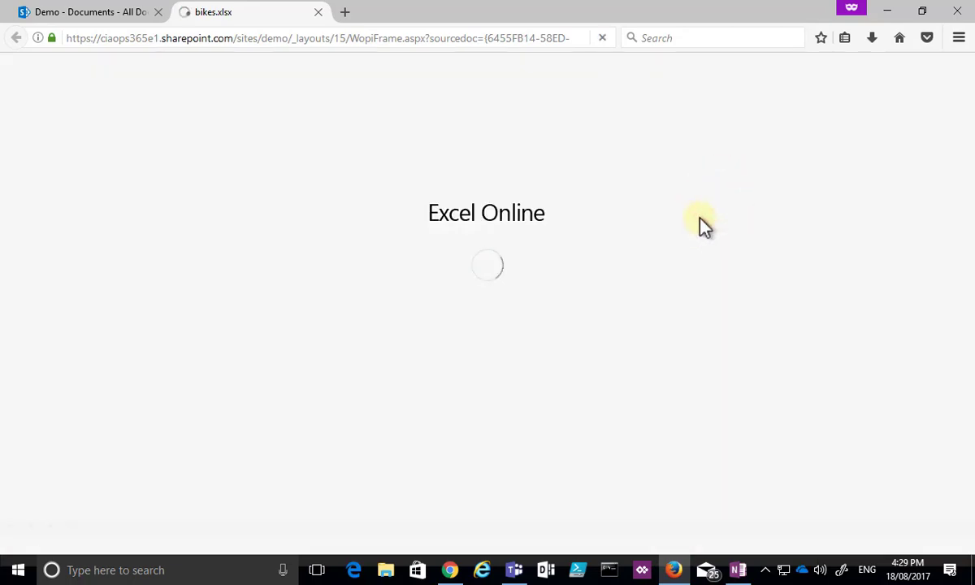
pyautogui.click(302, 283)
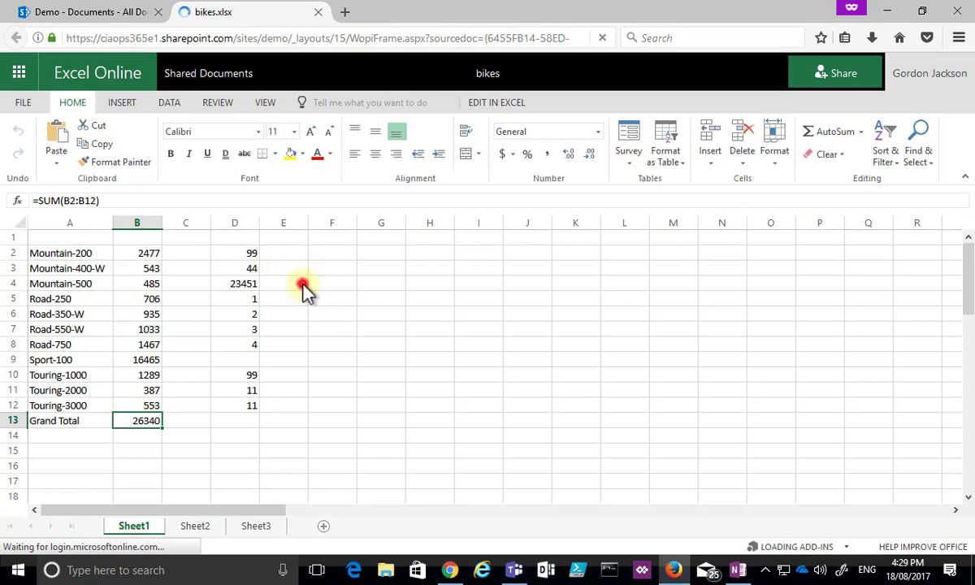
pyautogui.write('gvsagva')
pyautogui.press('Return')
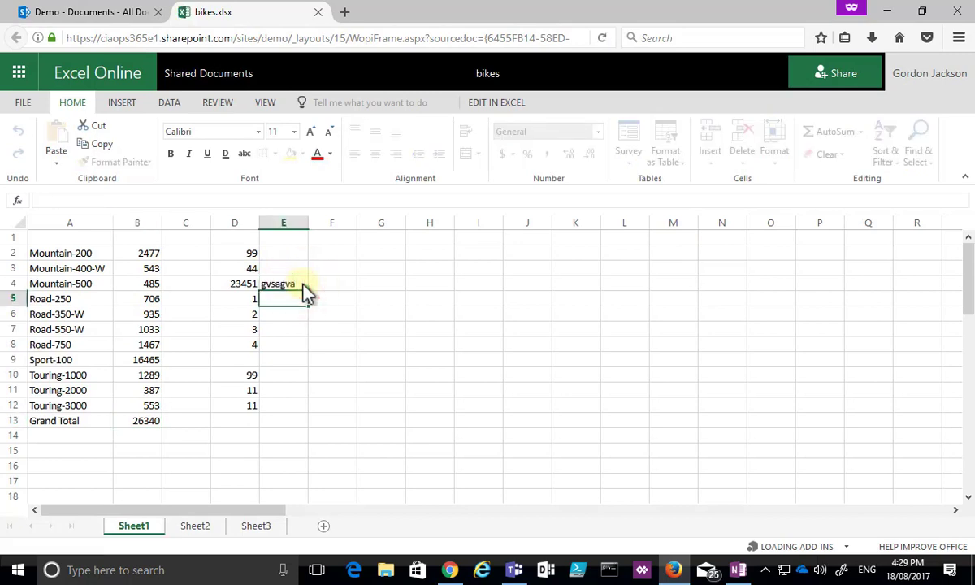
pyautogui.write('l"')
# Step: Delete the test entries from E4 and E5, then go back to Shared Documents
pyautogui.click(288, 286)
pyautogui.click(286, 292)
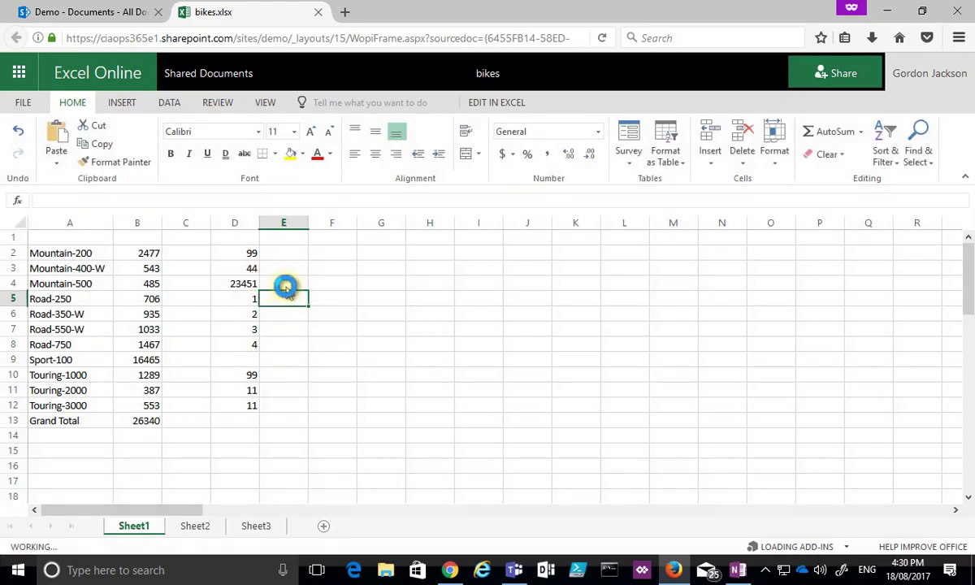
pyautogui.press('Delete')
pyautogui.press('Return')
pyautogui.click(230, 74)
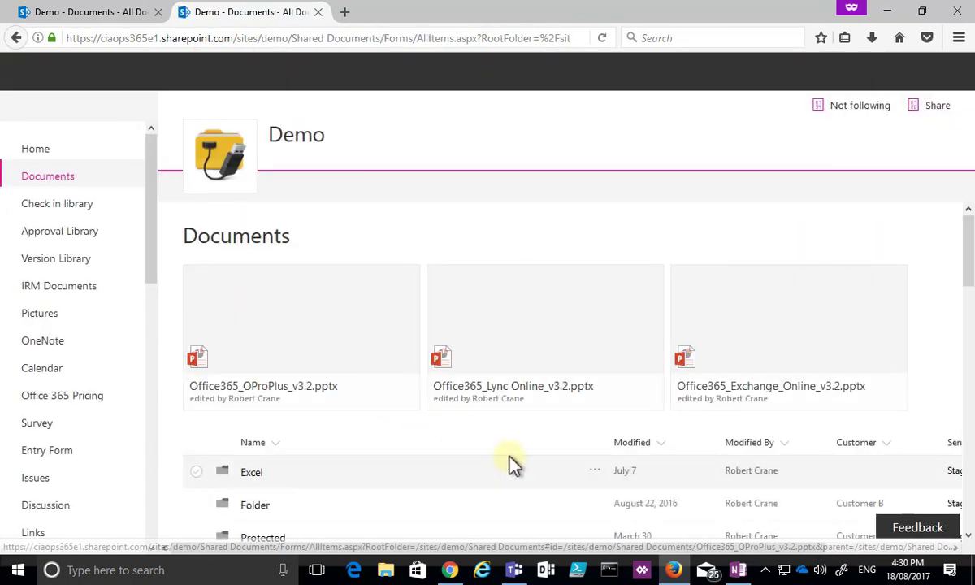
# Step: Confirm bikes.xlsx shows as modified seconds ago, then bring Chrome's library window forward
pyautogui.scroll(-5, 508, 461)
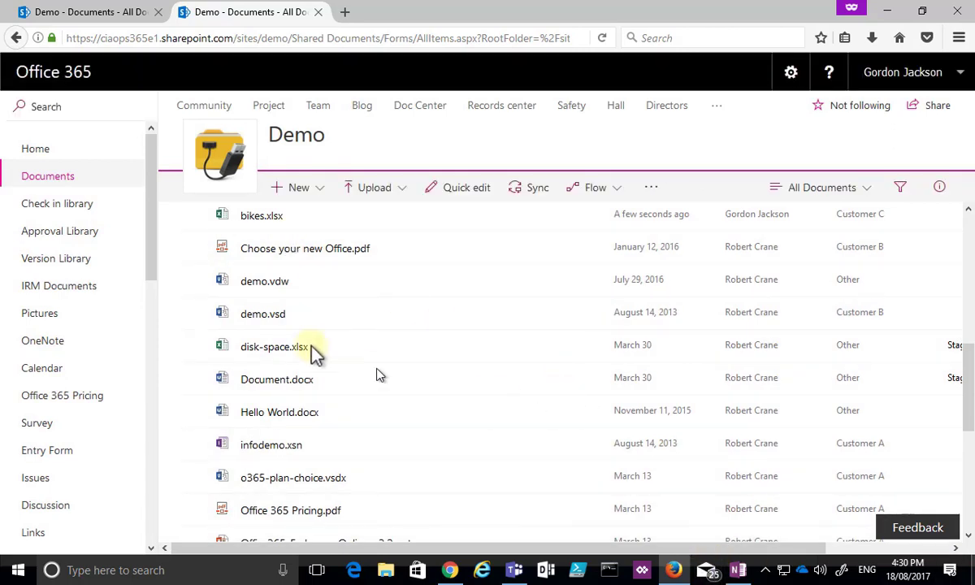
pyautogui.click(449, 569)
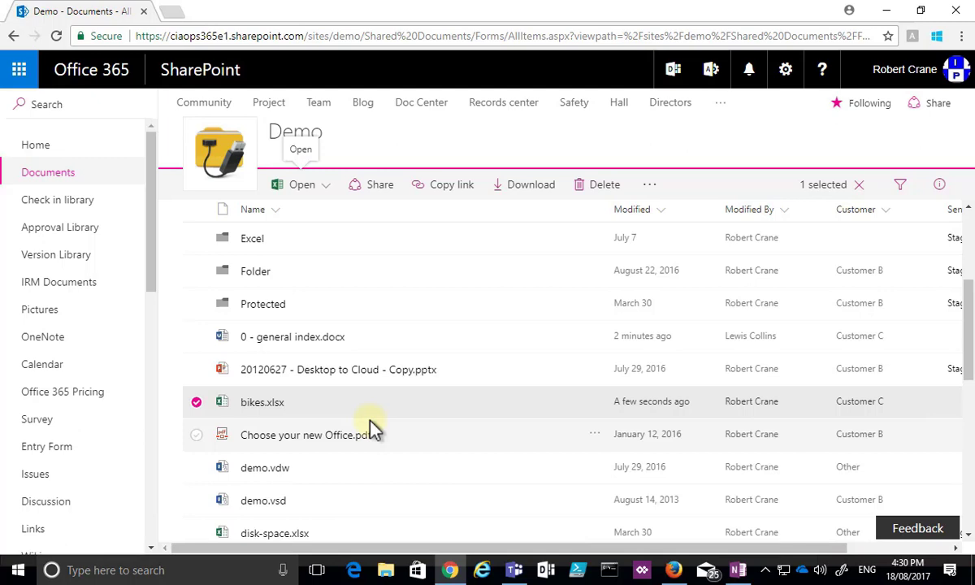
pyautogui.rightClick(424, 342)
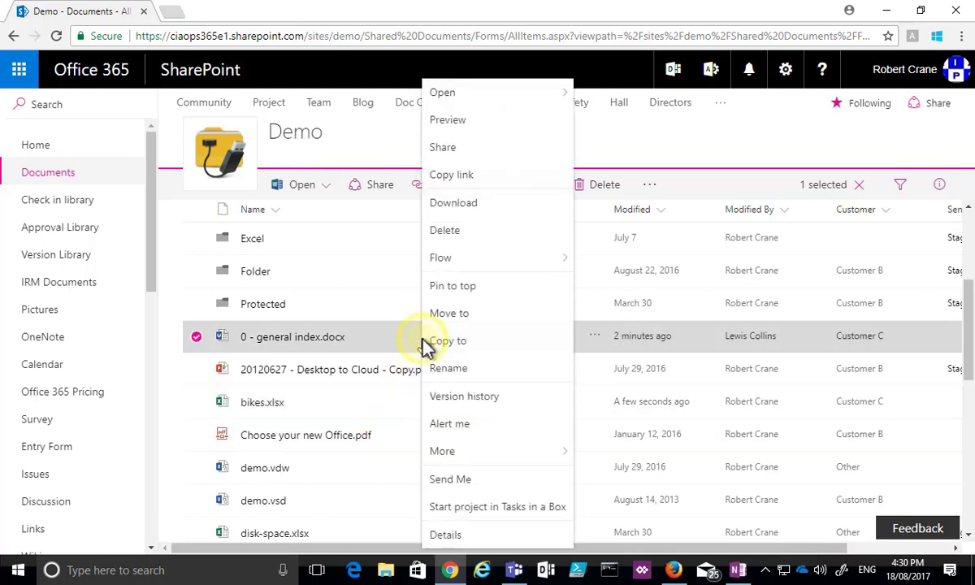
pyautogui.moveTo(452, 453)
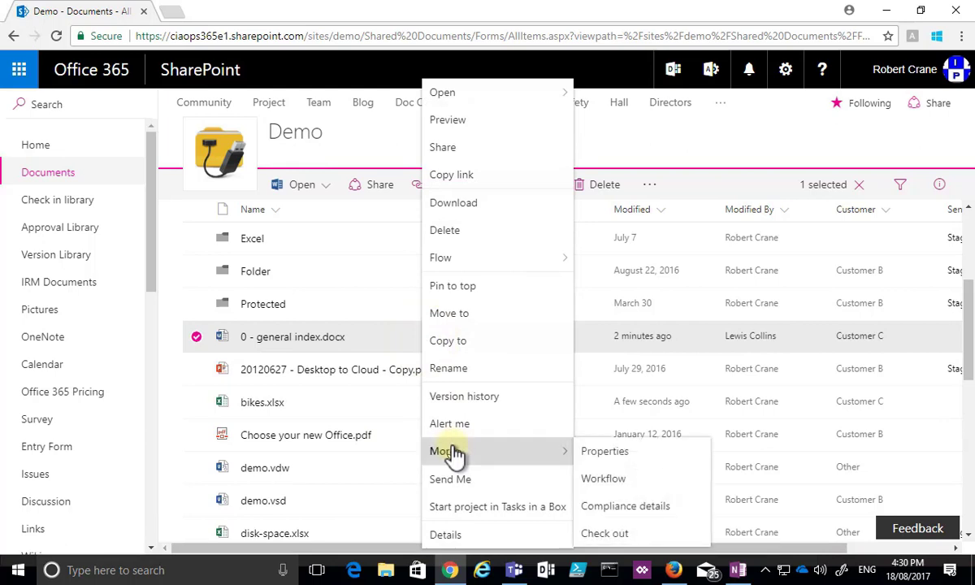
pyautogui.click(605, 534)
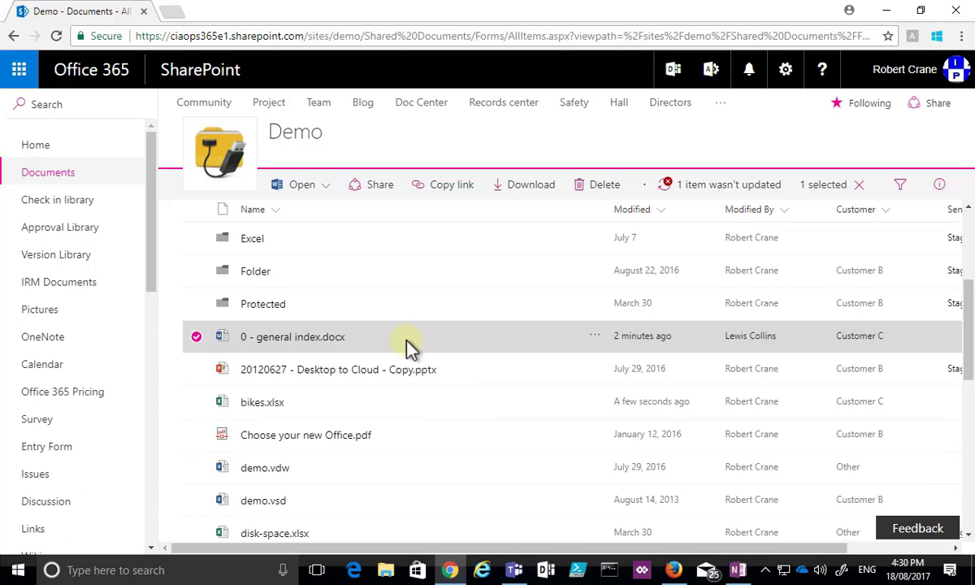
pyautogui.click(697, 190)
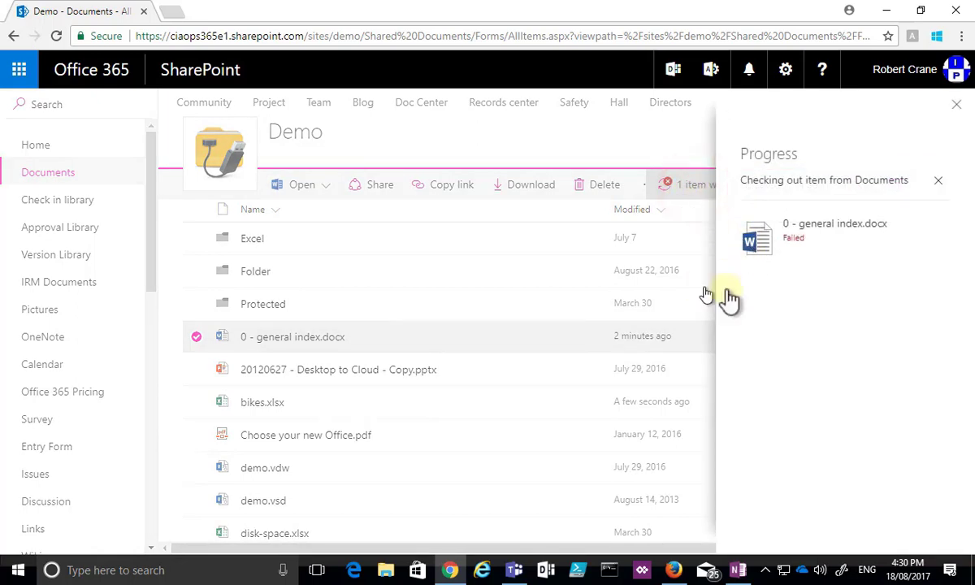
pyautogui.click(938, 180)
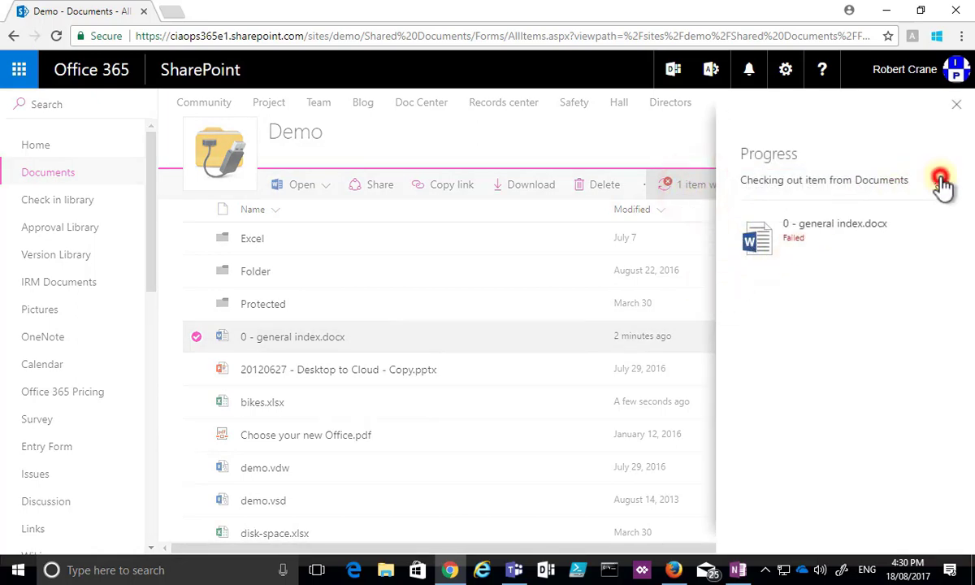
pyautogui.click(955, 106)
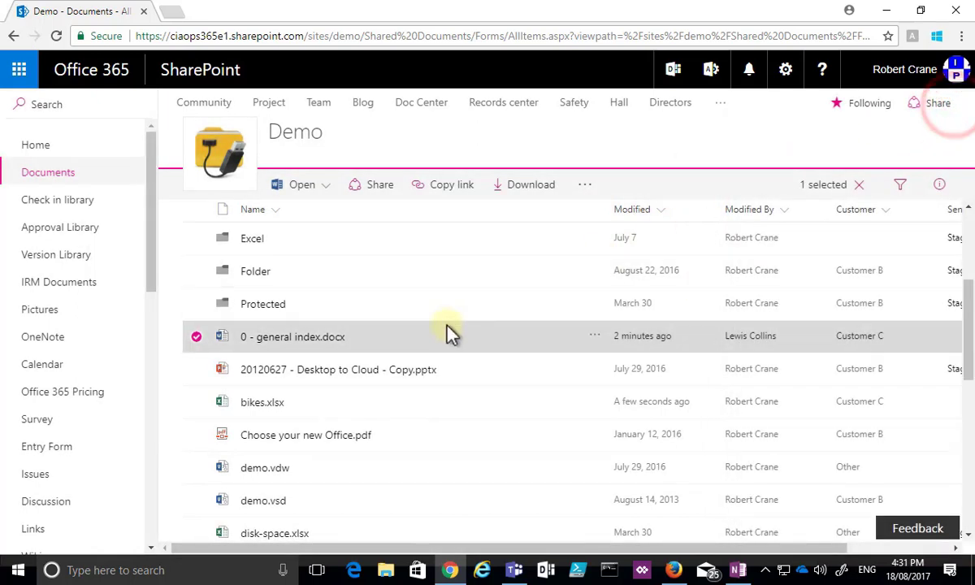
pyautogui.click(317, 336)
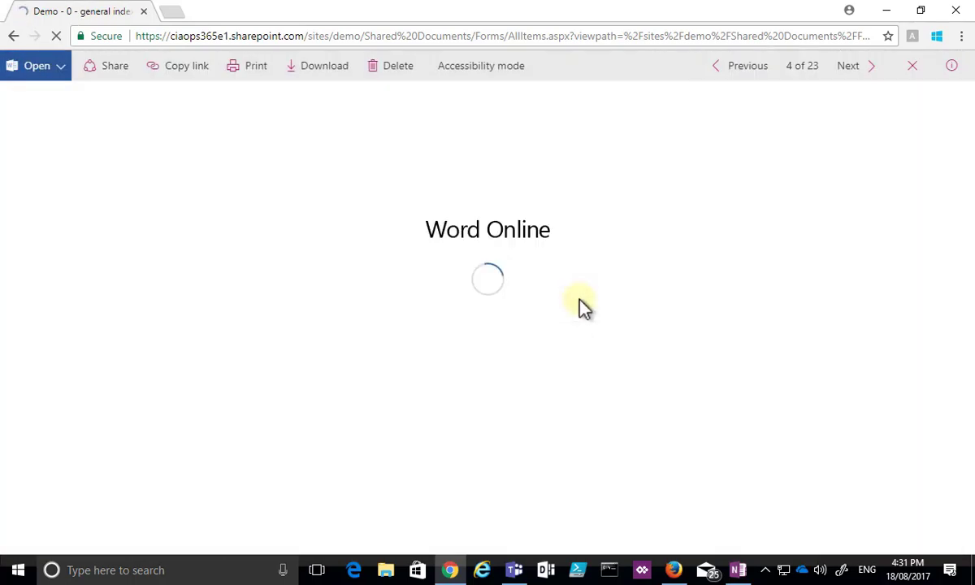
# Step: Open 0 - general index.docx in Word Online in a second tab, then close the library preview
pyautogui.click(48, 69)
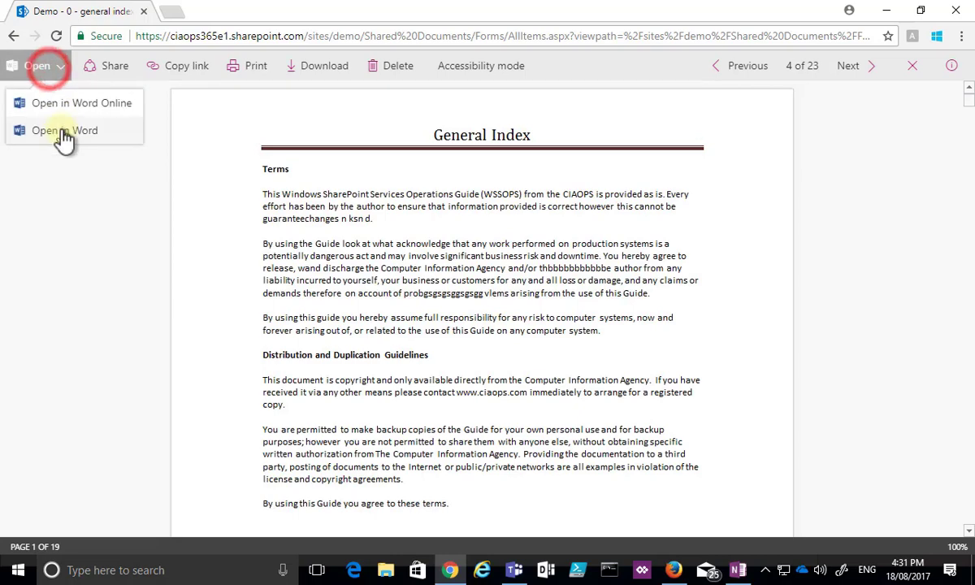
pyautogui.click(79, 99)
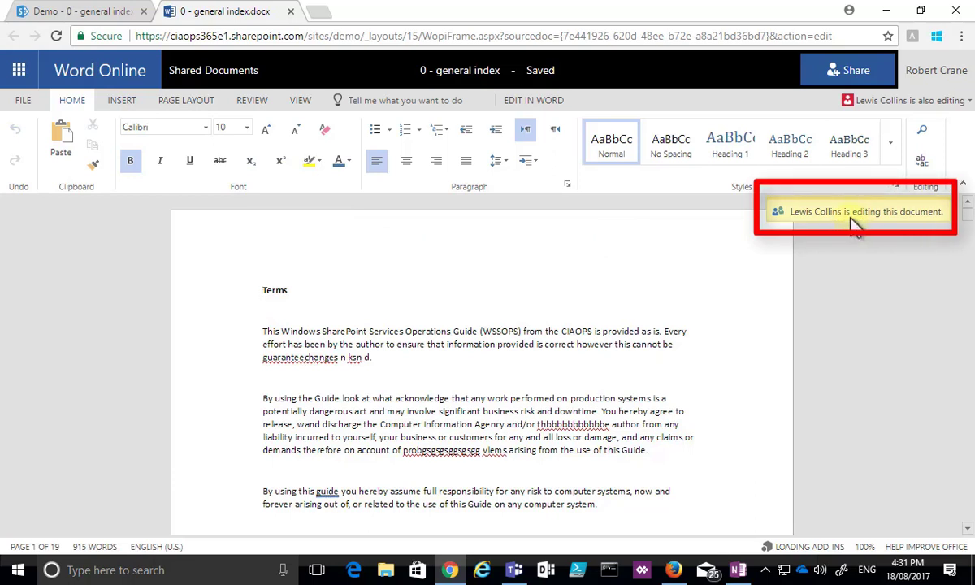
pyautogui.click(88, 16)
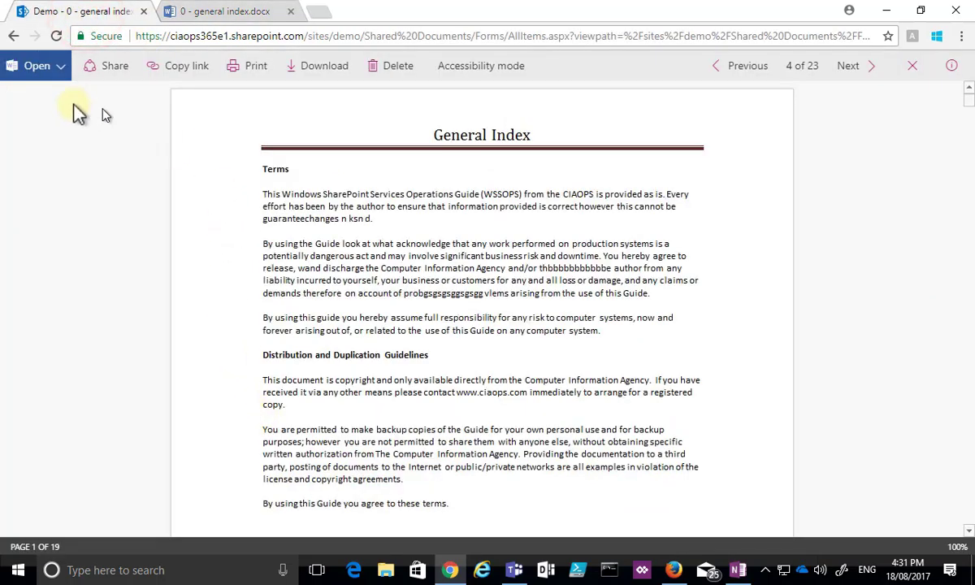
pyautogui.click(915, 68)
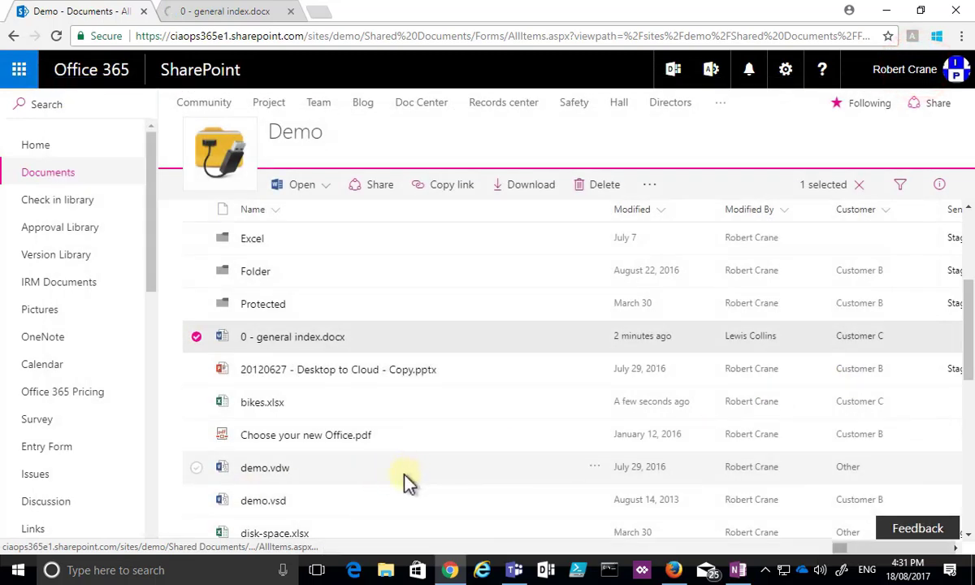
# Step: Check out bikes.xlsx from the Demo Documents library
pyautogui.scroll(-1, 406, 479)
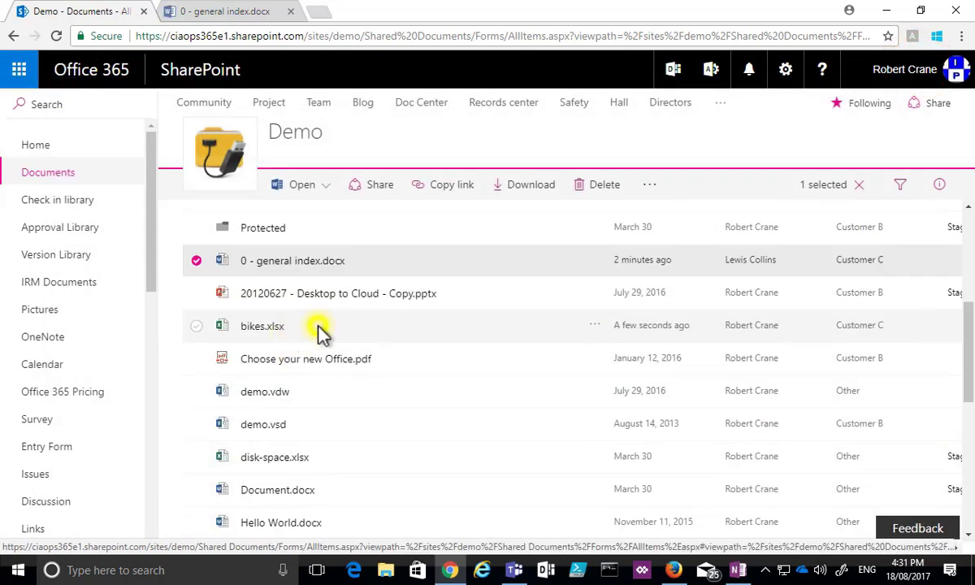
pyautogui.rightClick(319, 329)
pyautogui.moveTo(398, 452)
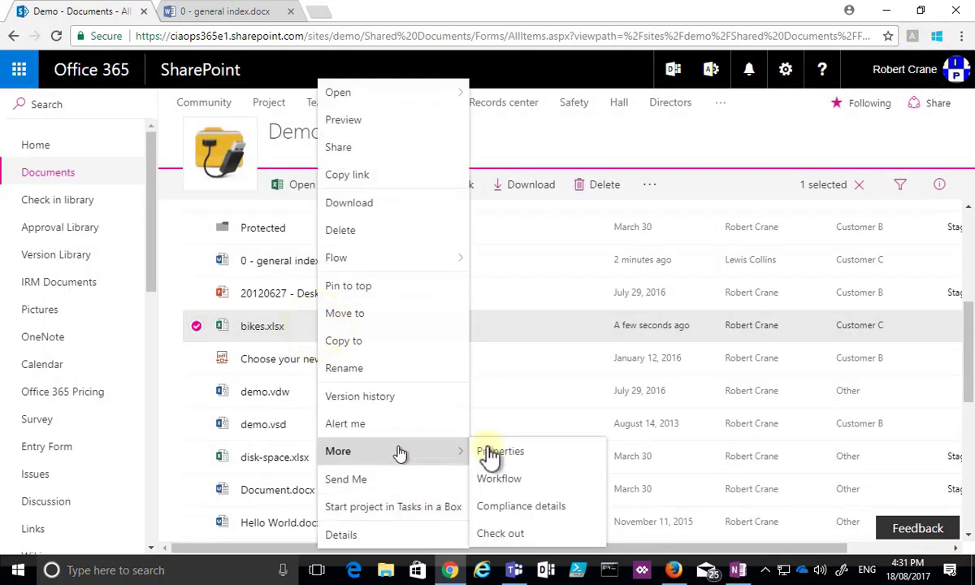
pyautogui.click(500, 533)
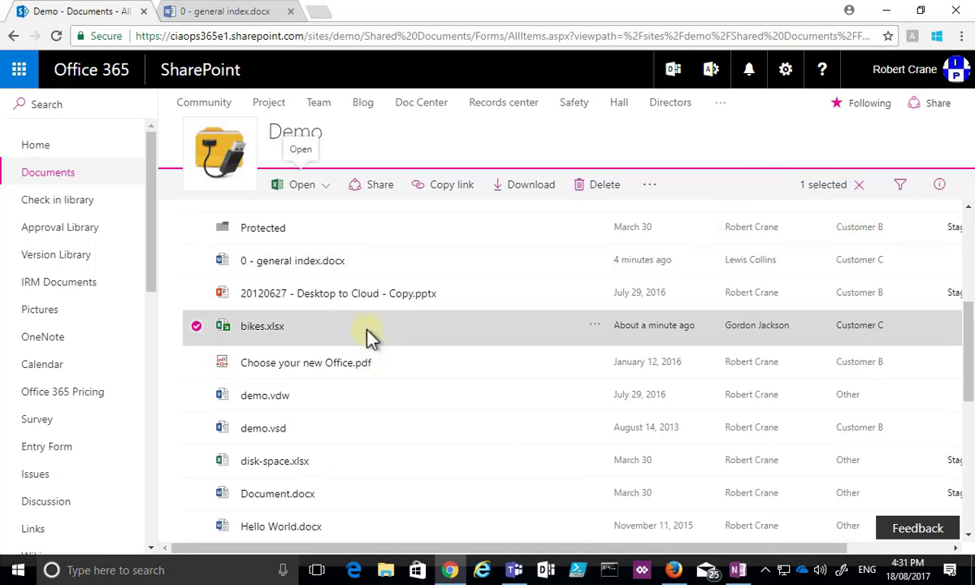
# Step: Discard the check-out of bikes.xlsx and confirm
pyautogui.rightClick(366, 329)
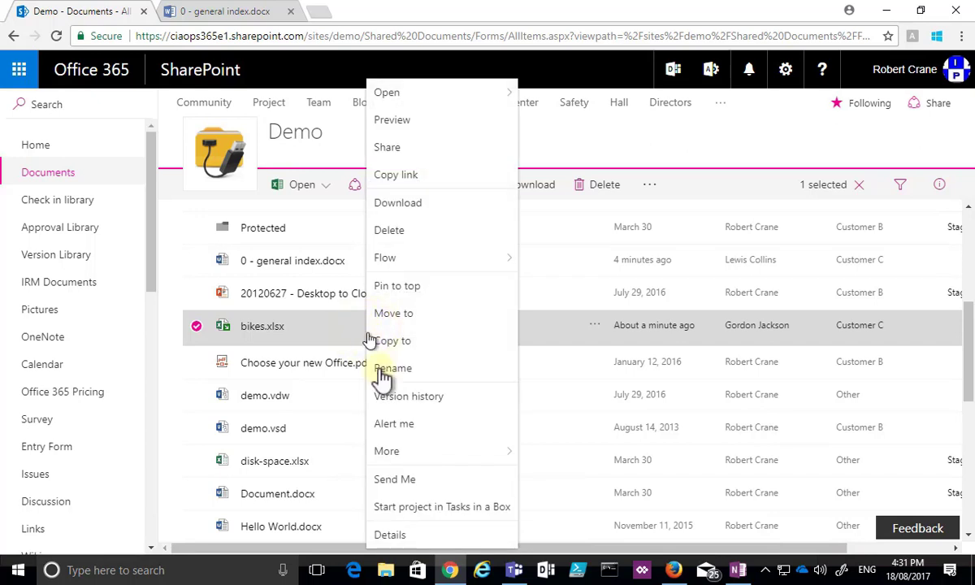
pyautogui.moveTo(410, 453)
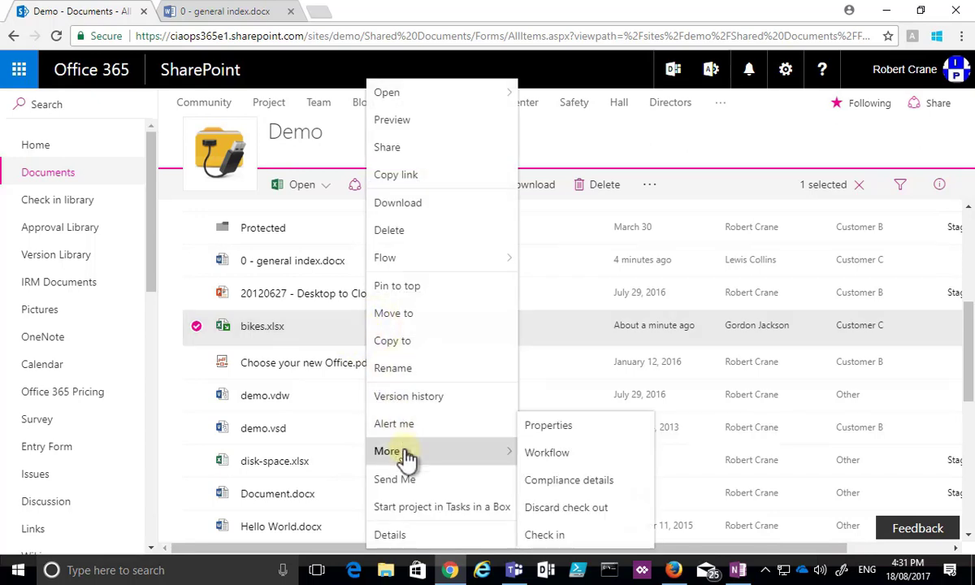
pyautogui.click(633, 510)
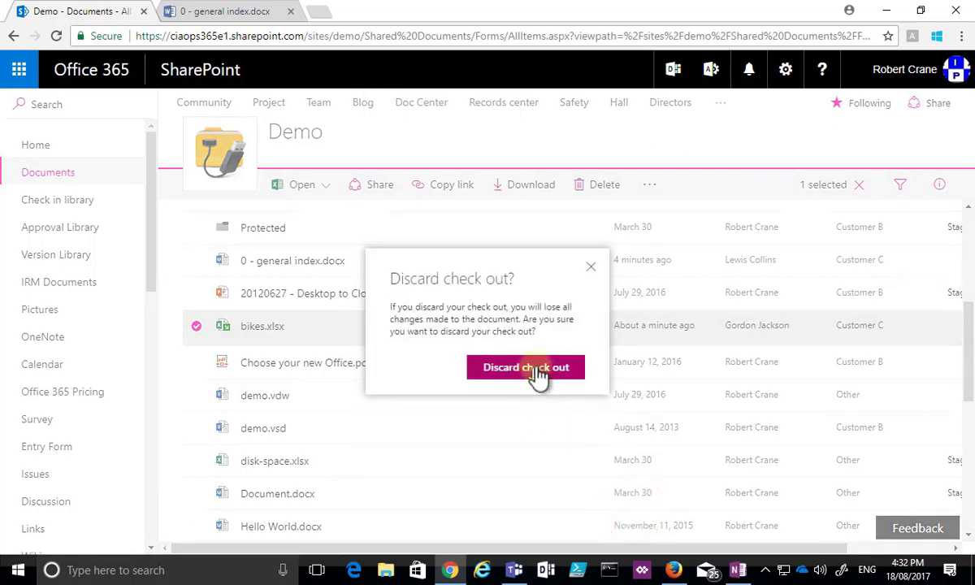
pyautogui.click(532, 370)
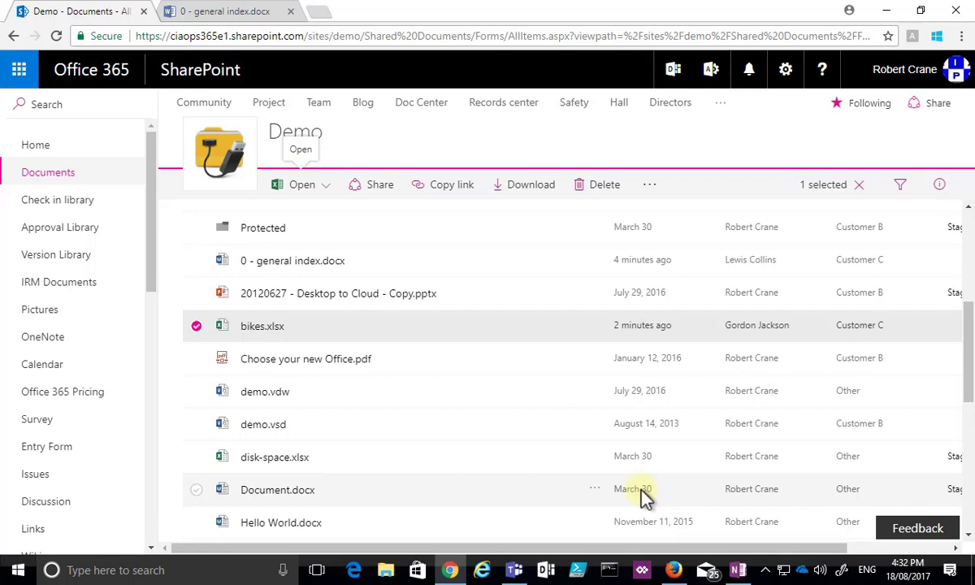
# Step: Check who else is editing 0 - general index.docx, then open it in desktop Word 2016
pyautogui.click(234, 13)
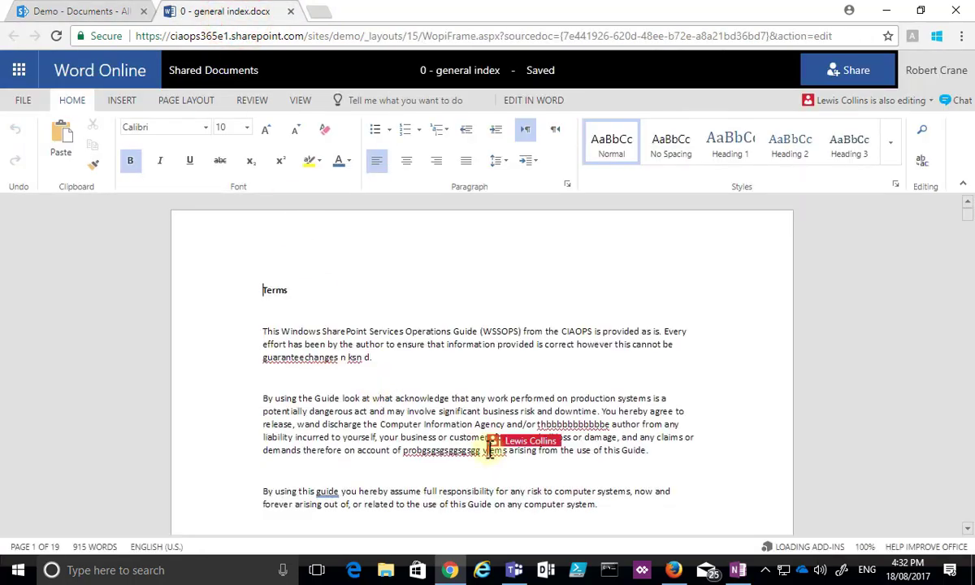
pyautogui.click(875, 102)
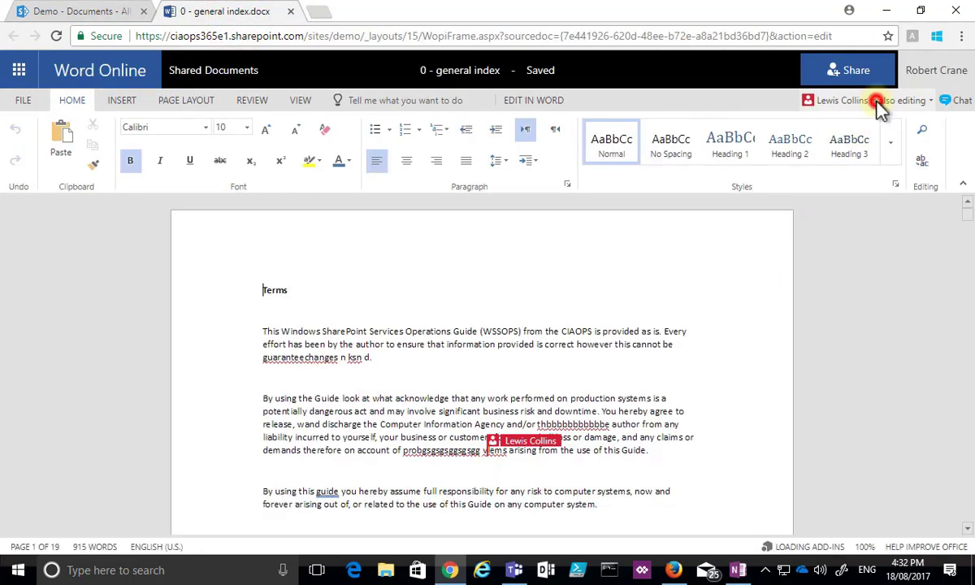
pyautogui.click(869, 327)
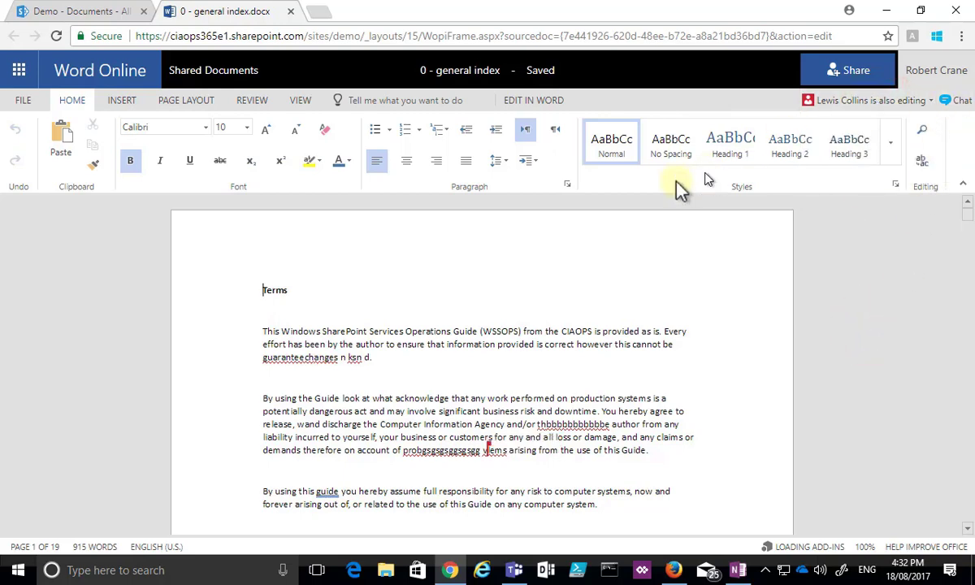
pyautogui.click(522, 103)
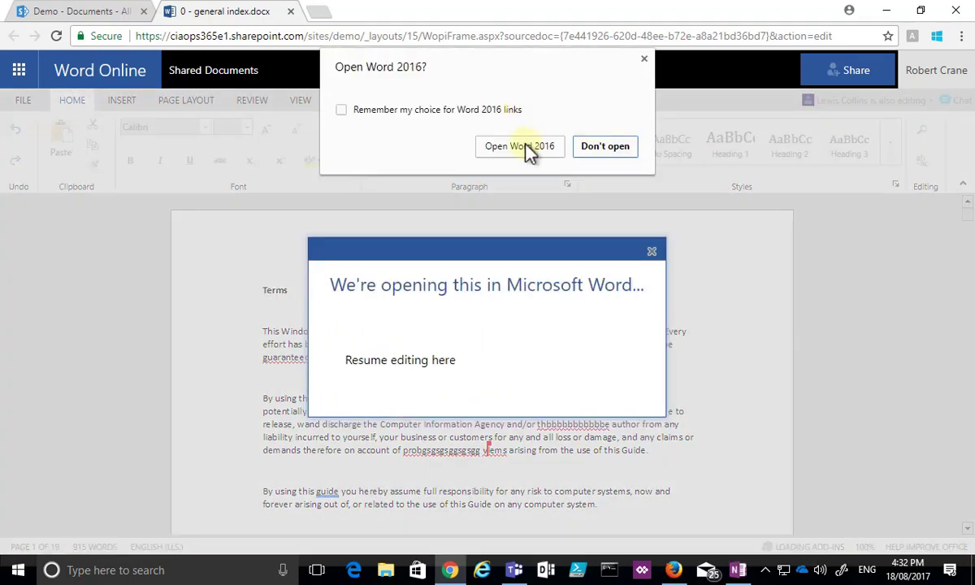
pyautogui.click(525, 146)
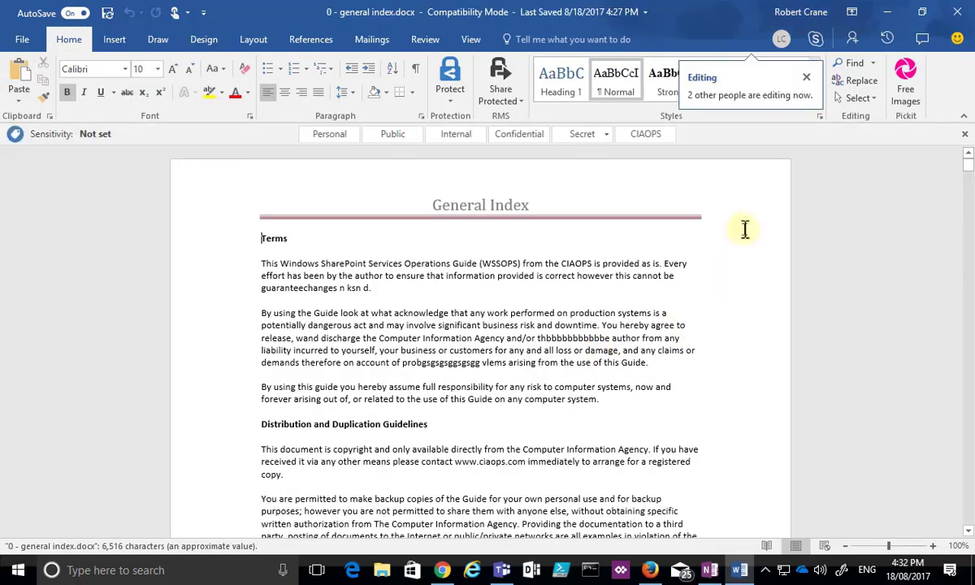
# Step: Review the document's activity history in Word 2016, then close desktop Word
pyautogui.click(887, 38)
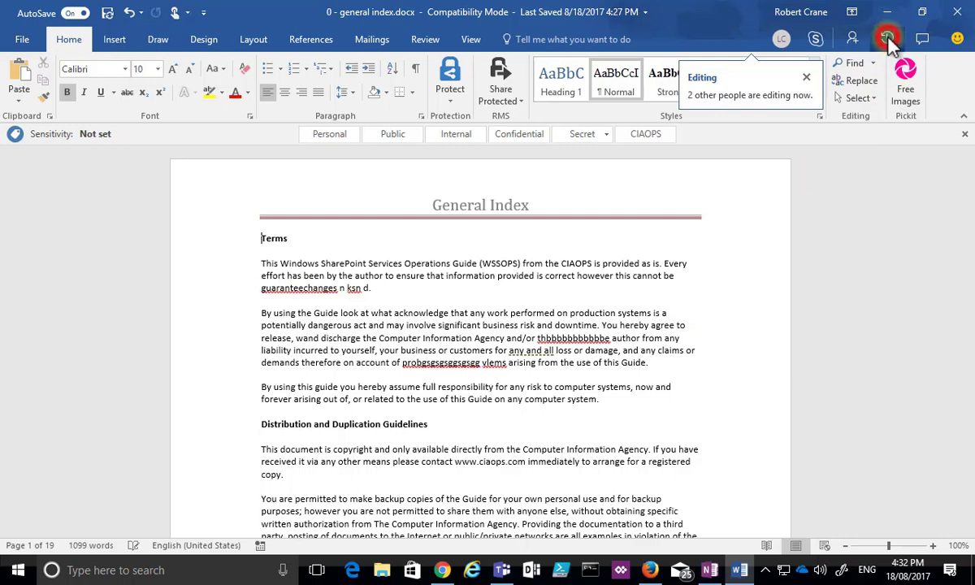
pyautogui.scroll(-3, 844, 317)
pyautogui.scroll(-3, 839, 315)
pyautogui.scroll(4, 838, 315)
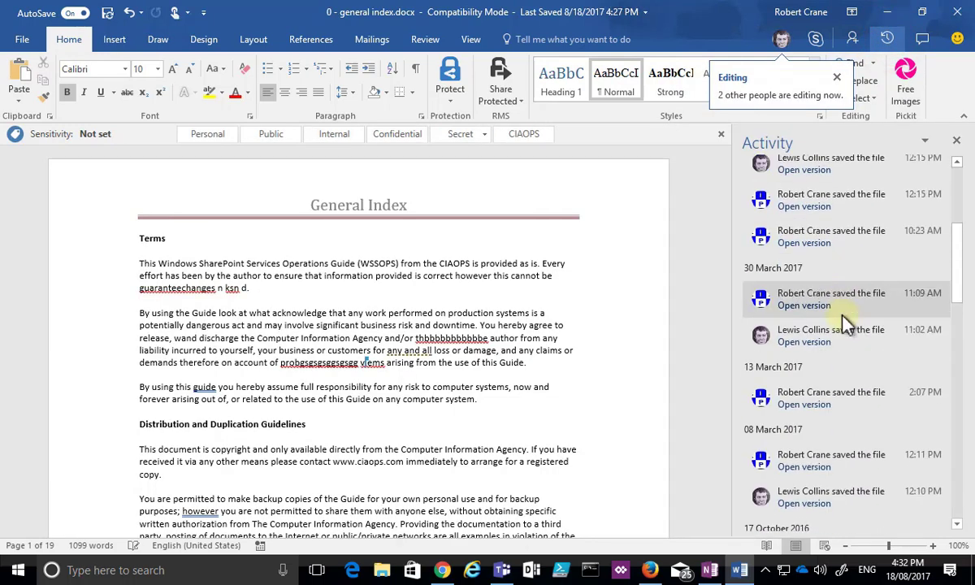
pyautogui.click(957, 11)
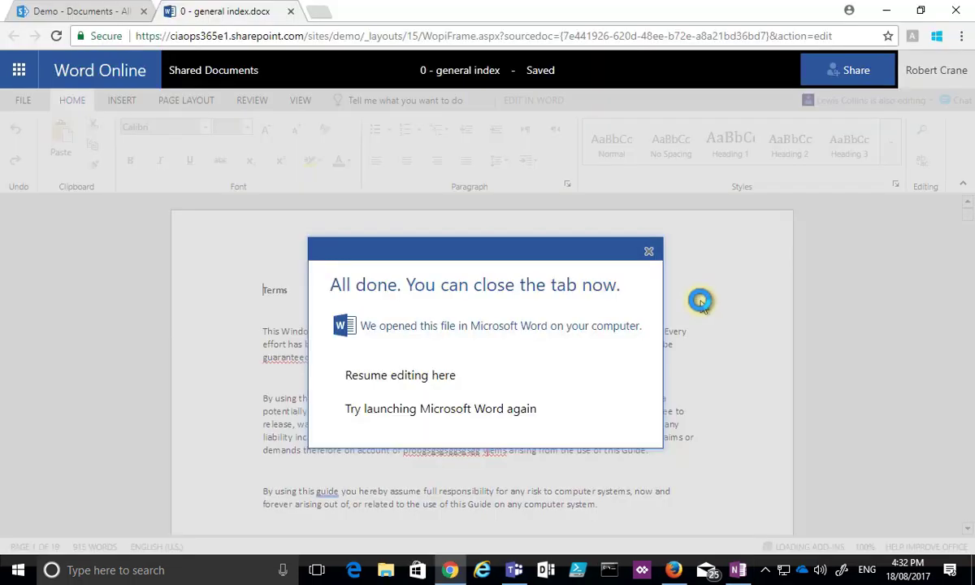
# Step: Return to the Demo Documents library and browse bikes.xlsx's action menus, leaving it checked in
pyautogui.click(69, 10)
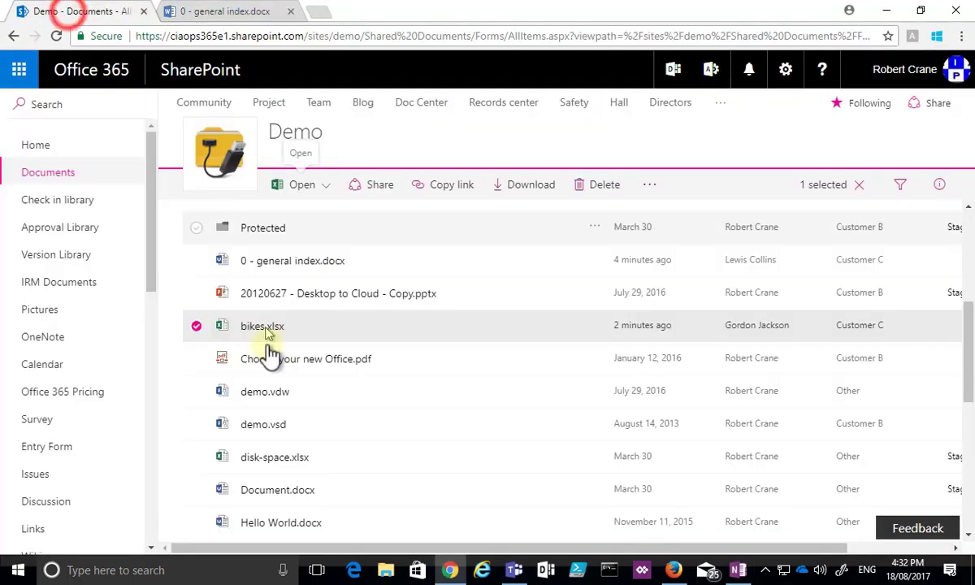
pyautogui.rightClick(341, 334)
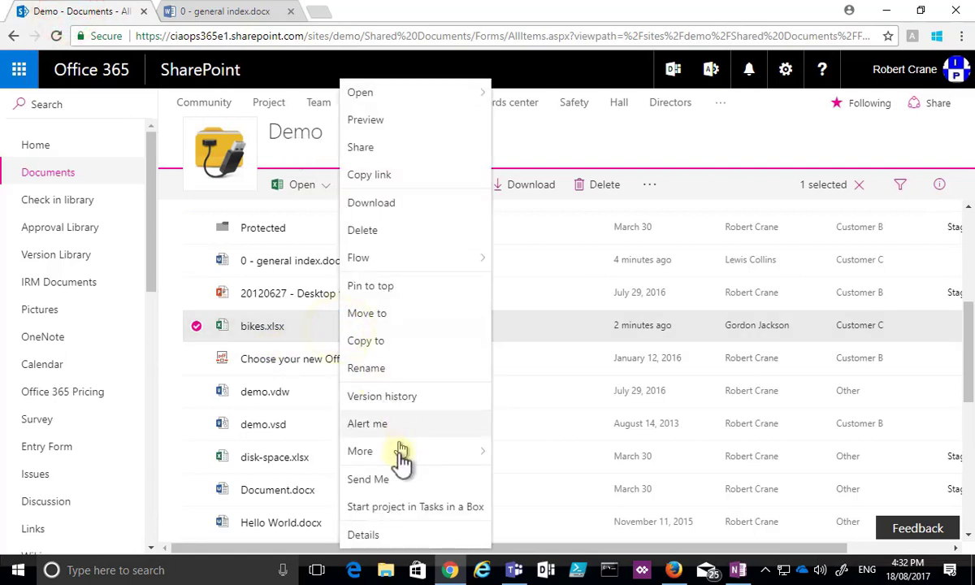
pyautogui.click(676, 138)
pyautogui.click(658, 195)
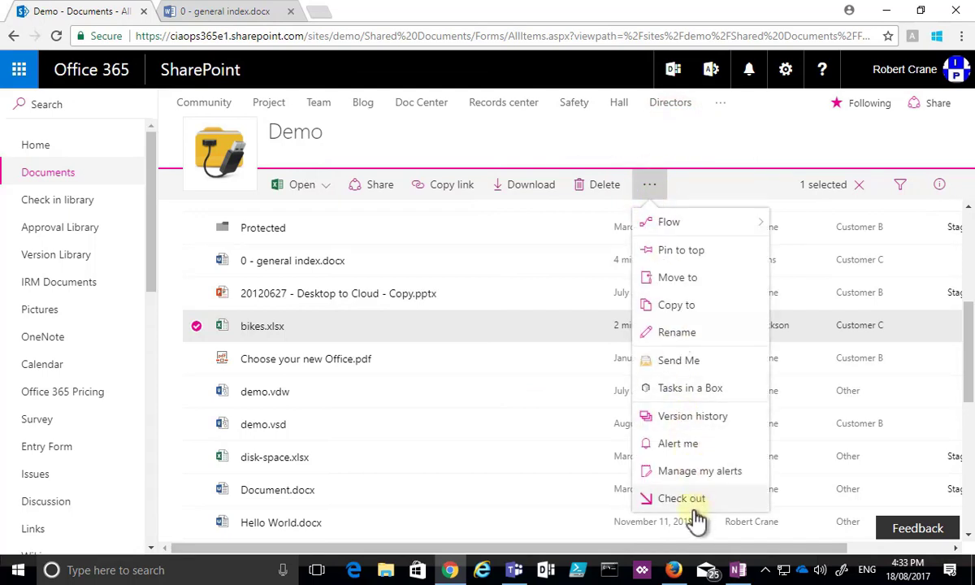
pyautogui.click(680, 152)
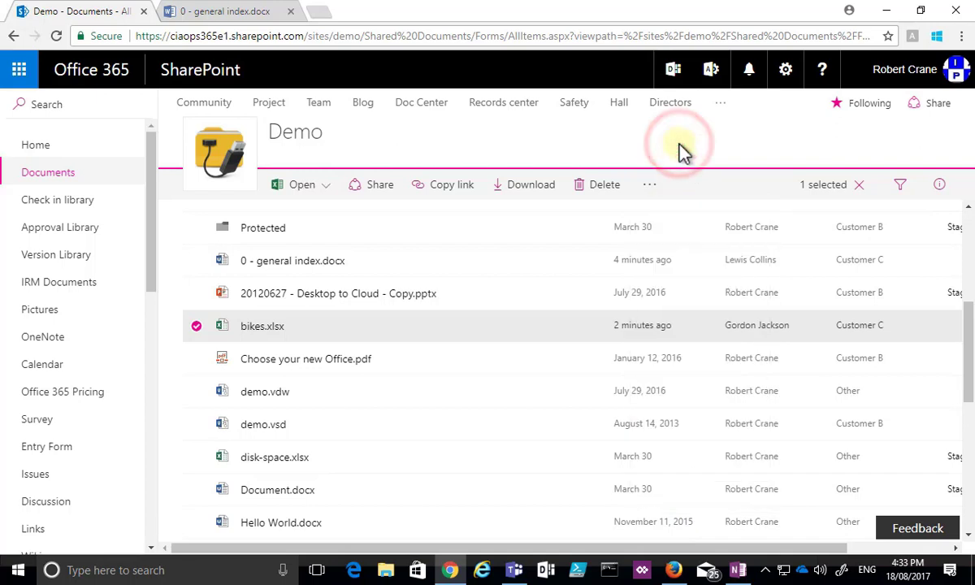